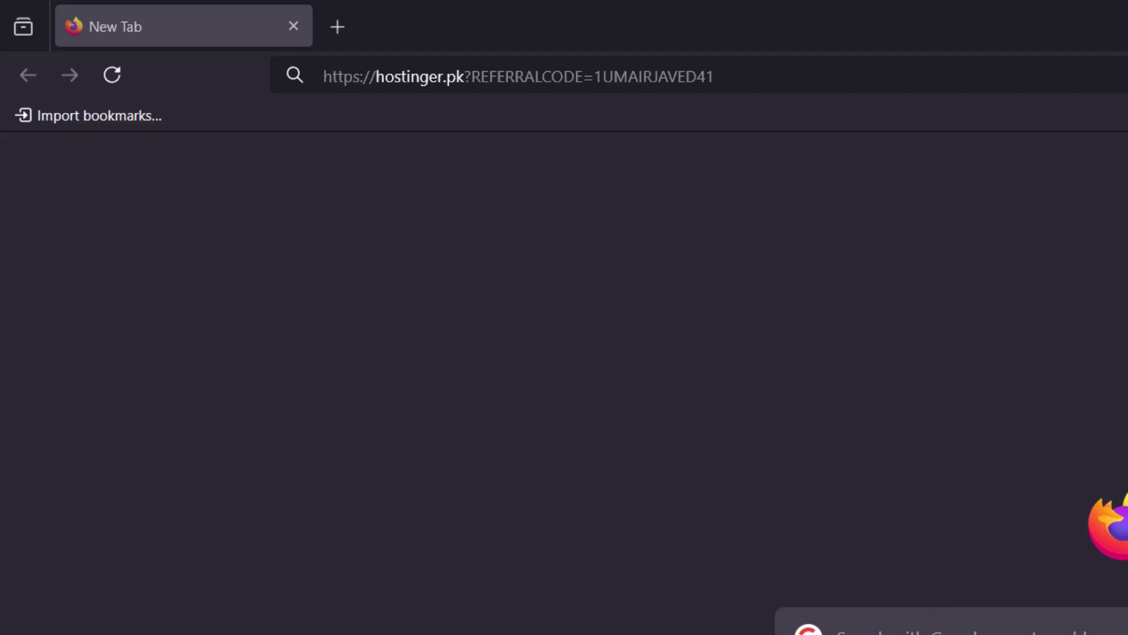
Open a new private window and load hostinger.pk in it.
click(1115, 36)
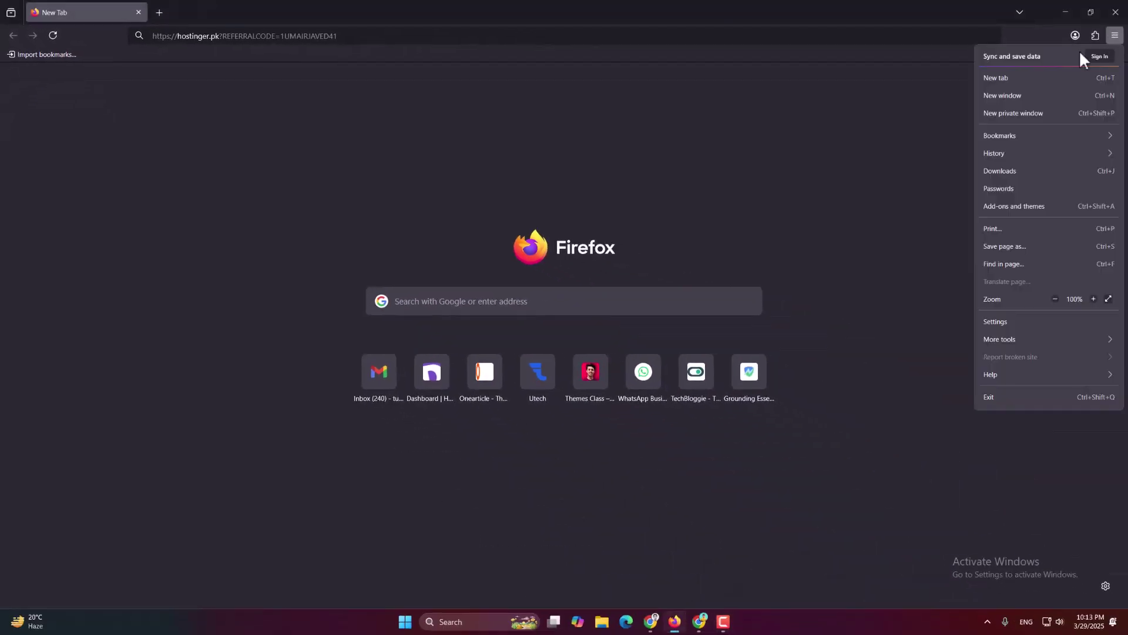
click(1018, 112)
text(hostinger.pk/)
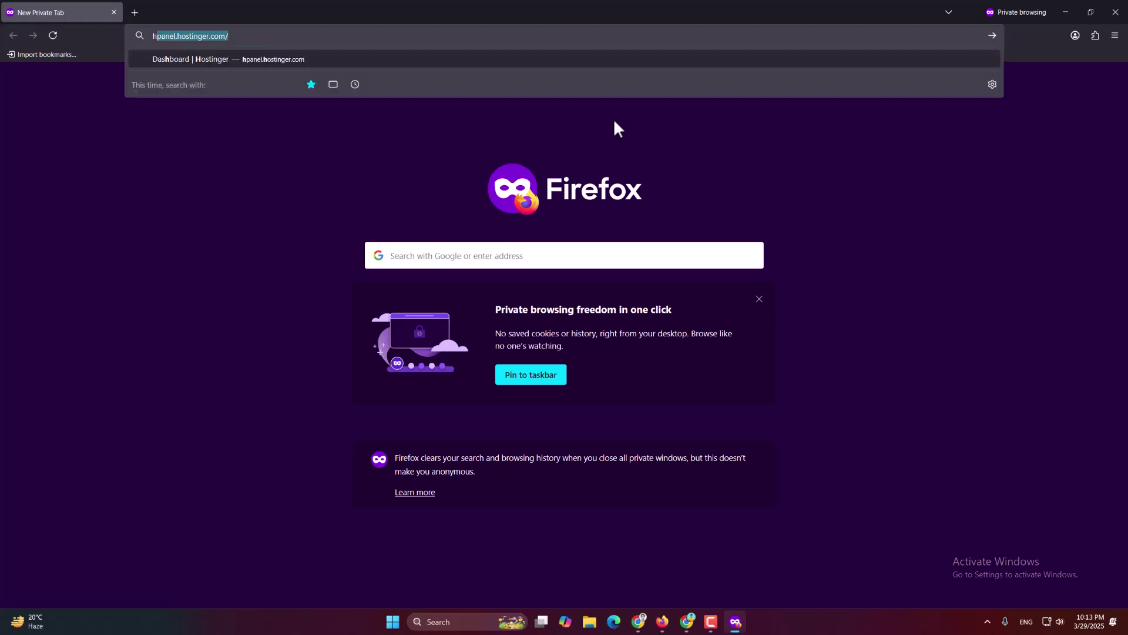
key(Return)
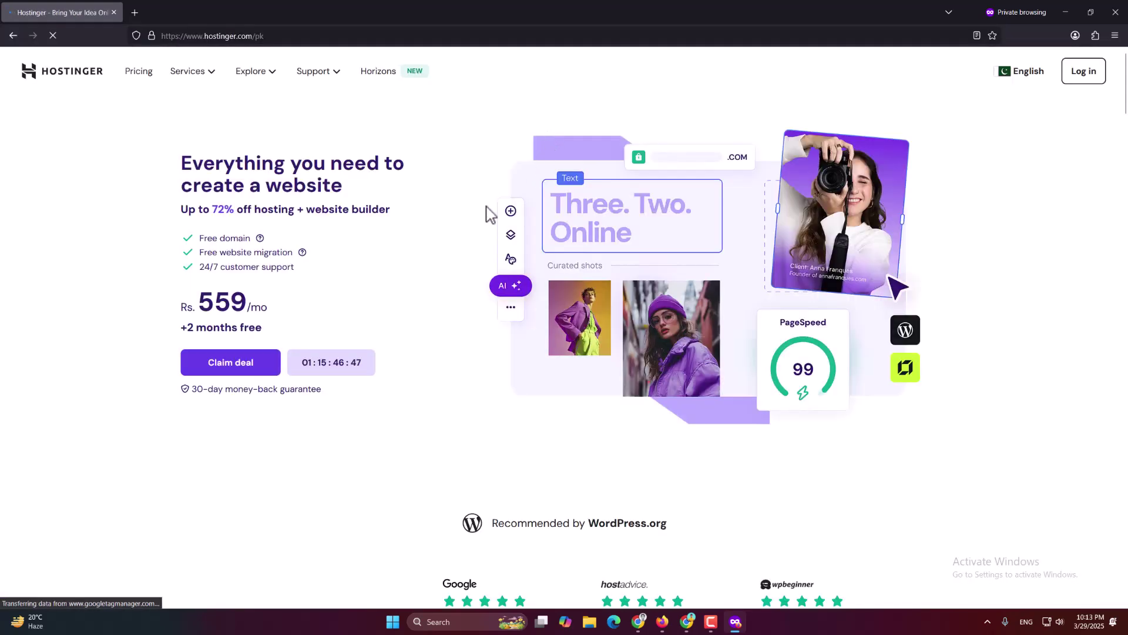
Choose the Premium hosting plan in the private window and set its cart period to 12 months.
click(249, 369)
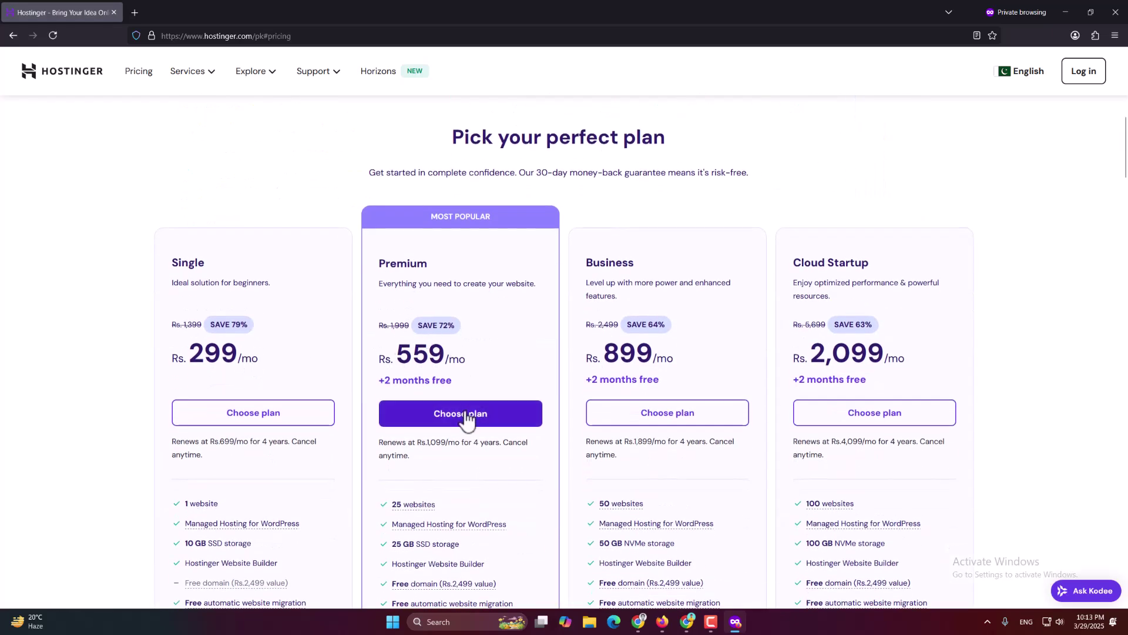
click(473, 422)
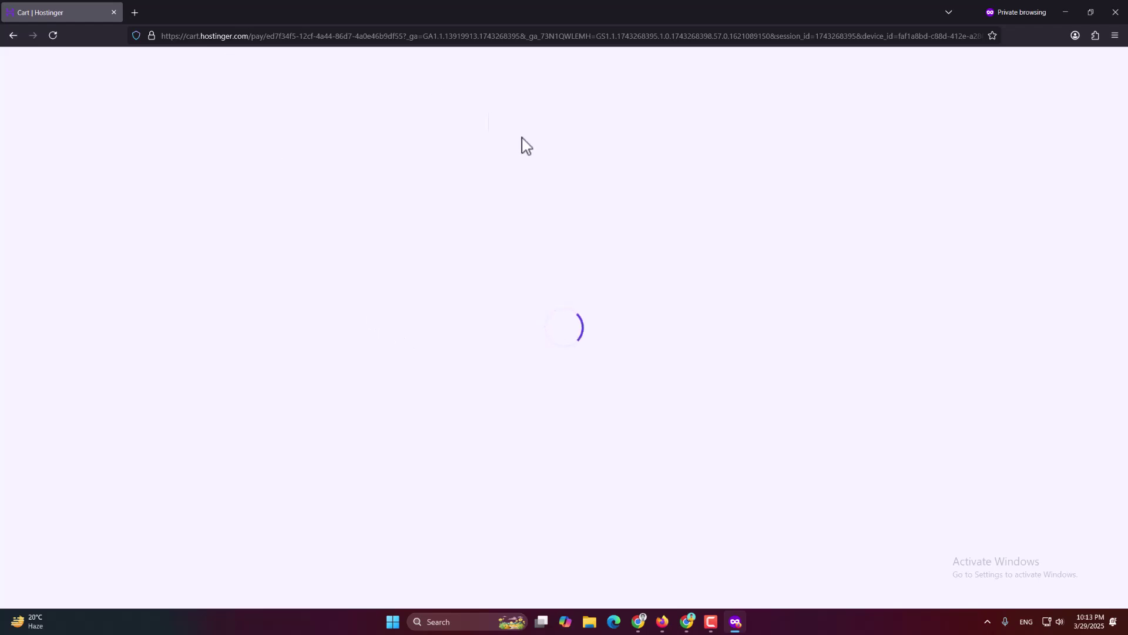
click(377, 305)
click(318, 359)
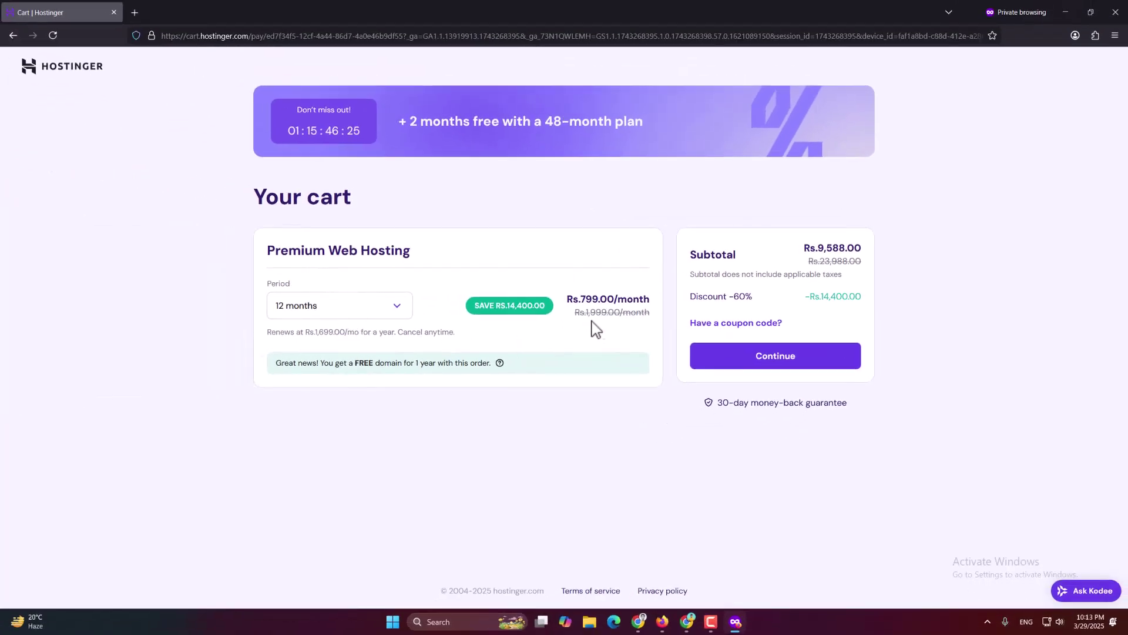
Return to the regular browser window and load the prepared hostinger.pk referral link.
mouse_move(690, 625)
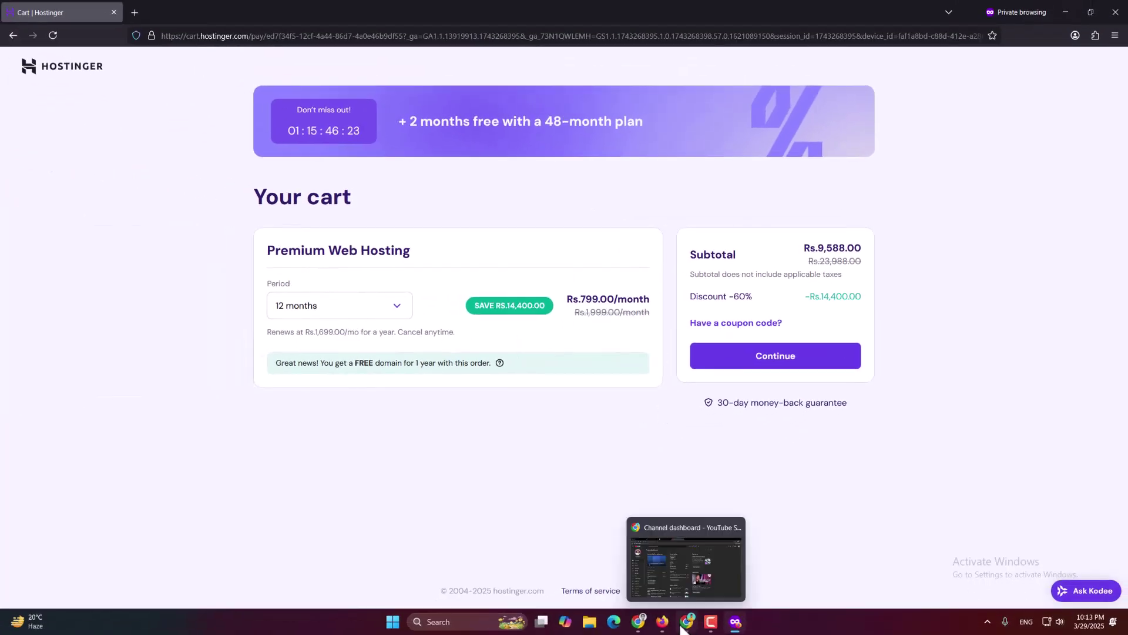
click(635, 584)
mouse_move(660, 627)
click(621, 563)
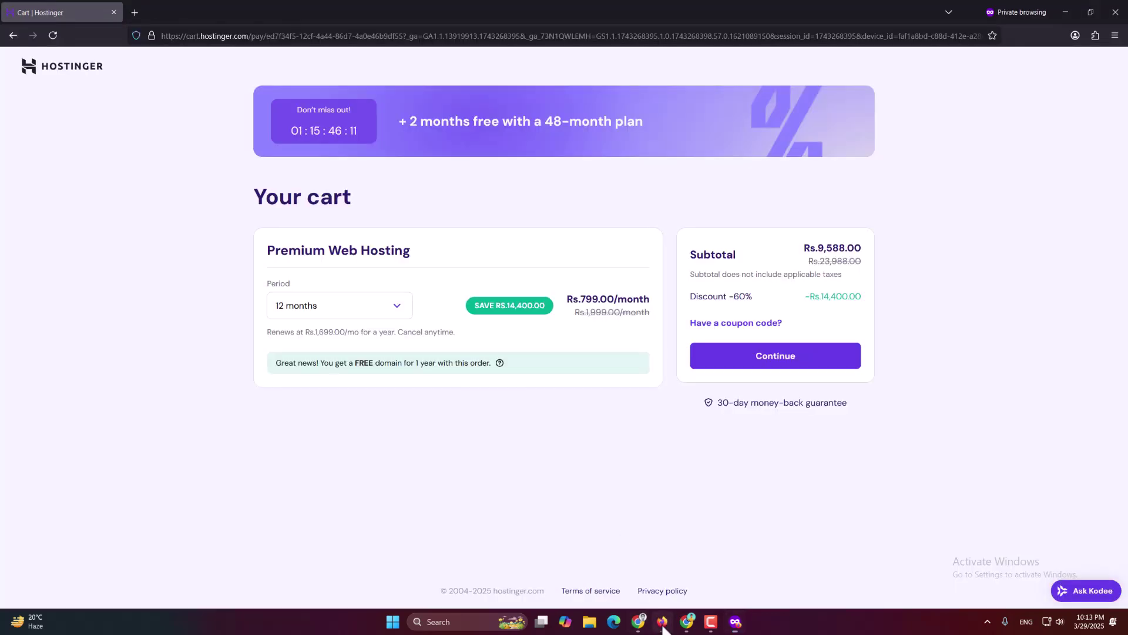
click(662, 622)
click(358, 41)
key(Return)
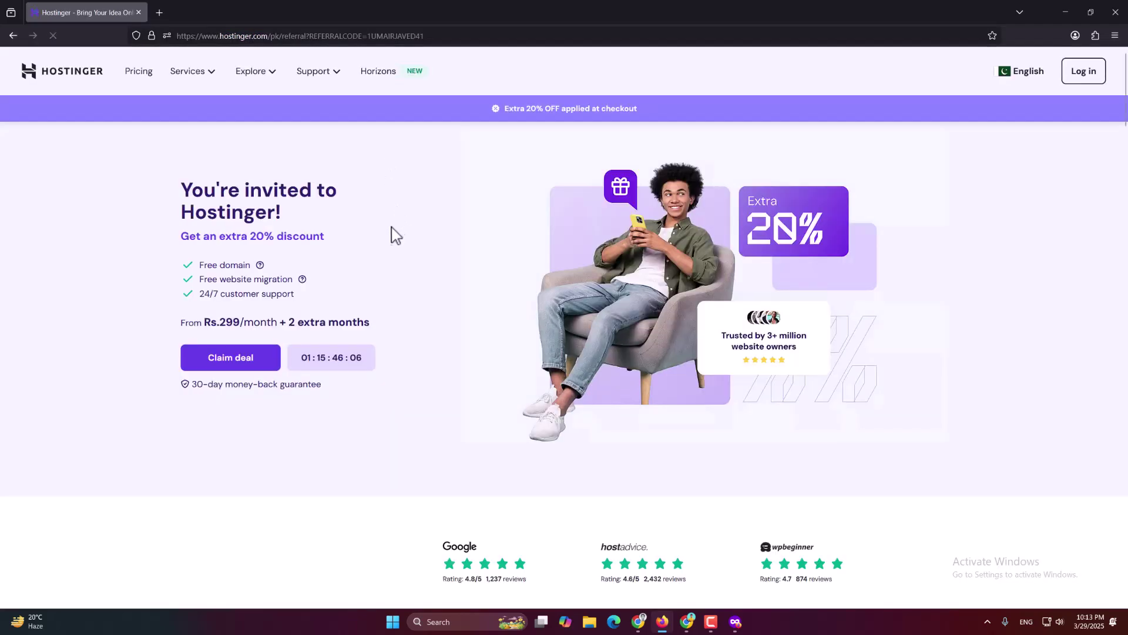
Examine the referral page's invitation heading and its extra discount line.
drag(182, 187, 188, 233)
click(297, 222)
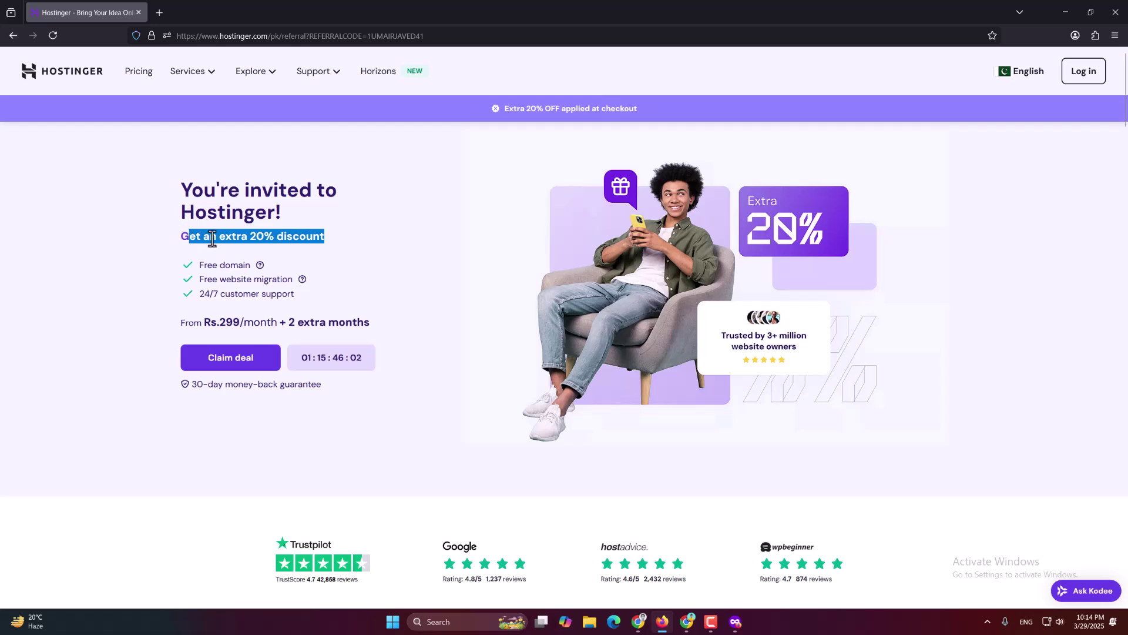
click(210, 236)
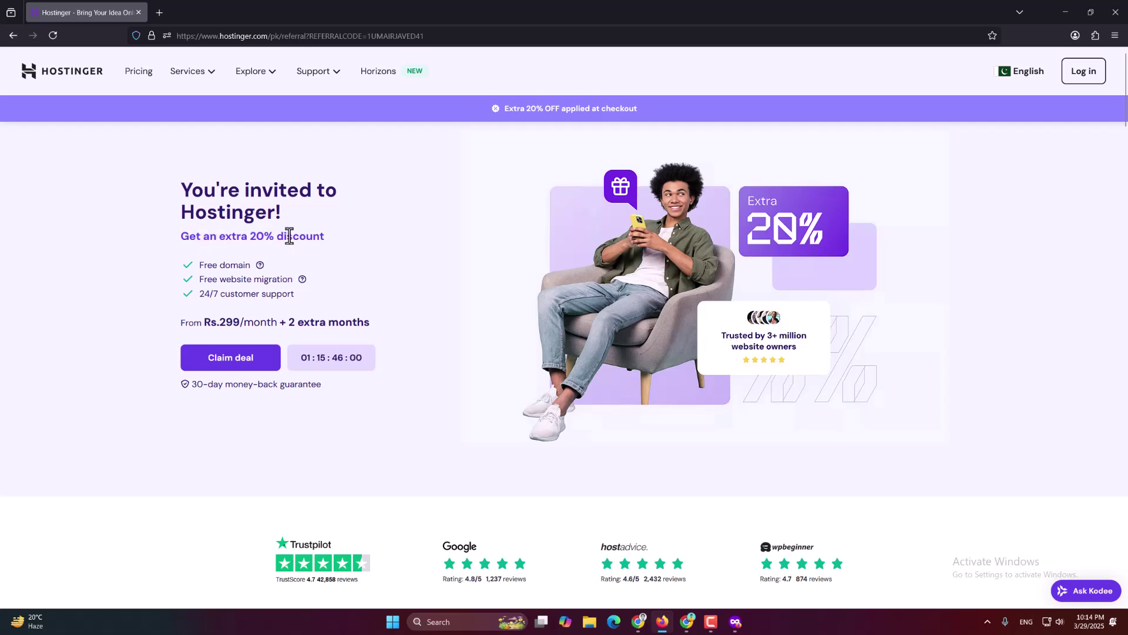
drag(324, 237, 181, 236)
click(338, 254)
Choose the Premium plan on the referral page and set its cart period to 12 months.
scroll(435, 232, down, 5)
scroll(435, 232, down, 5)
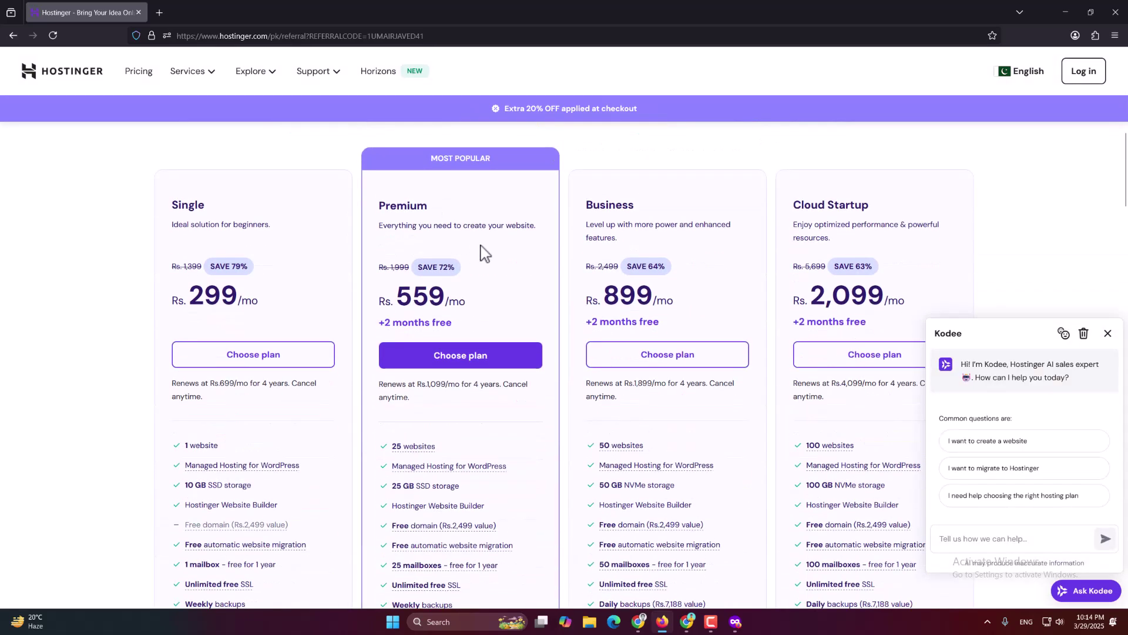
click(446, 364)
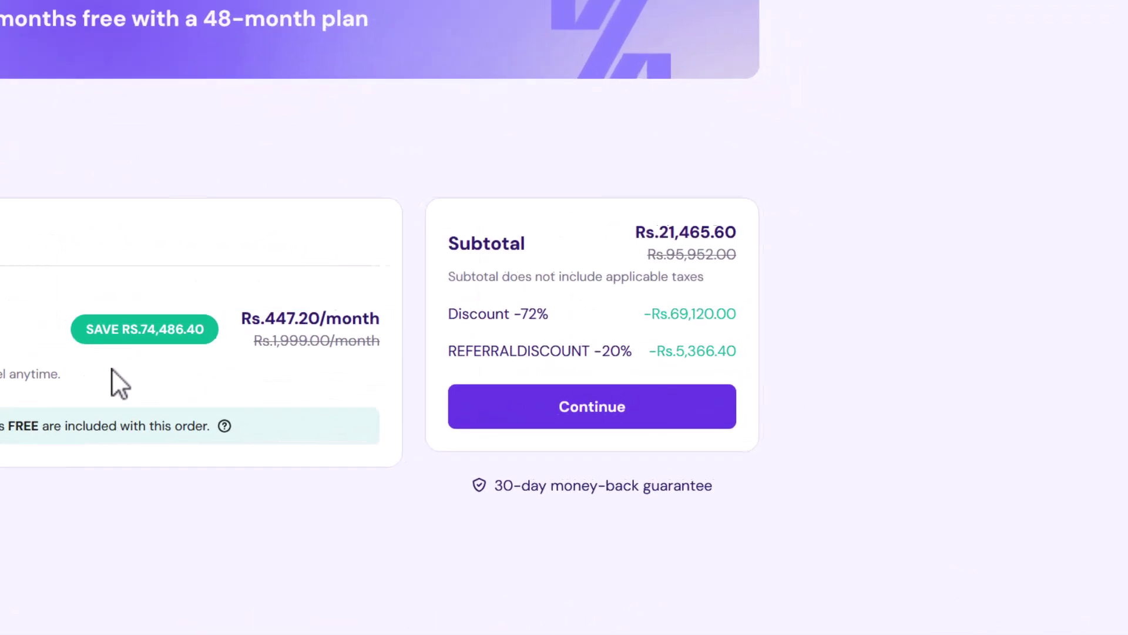
click(444, 399)
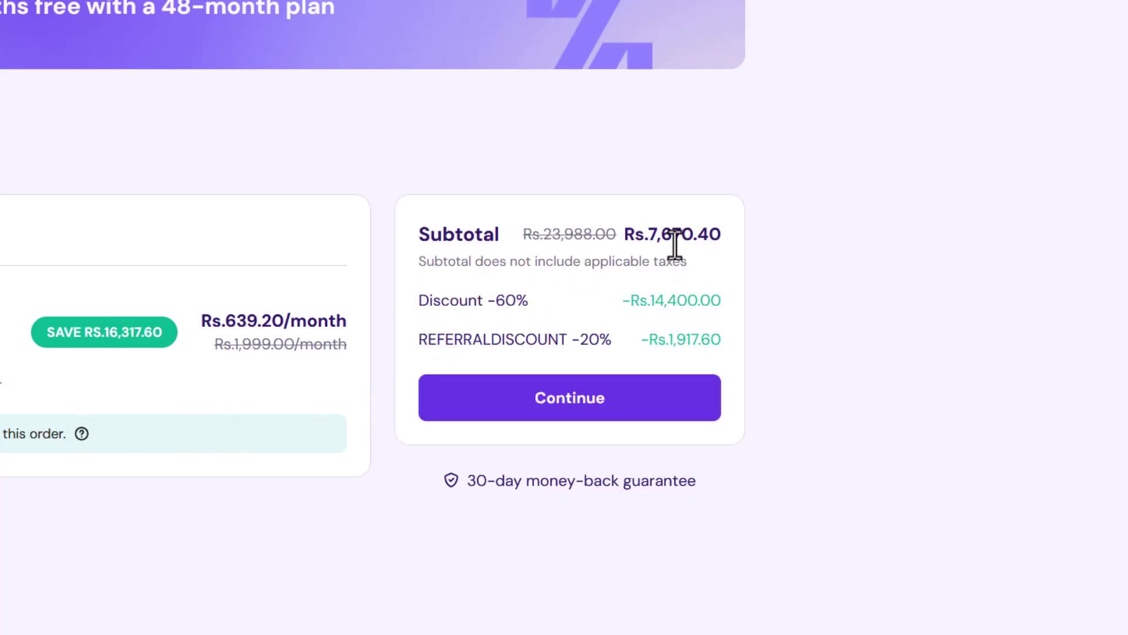
Compare the subtotal and discount lines of the referral cart with those of the private-window cart.
drag(648, 235, 693, 238)
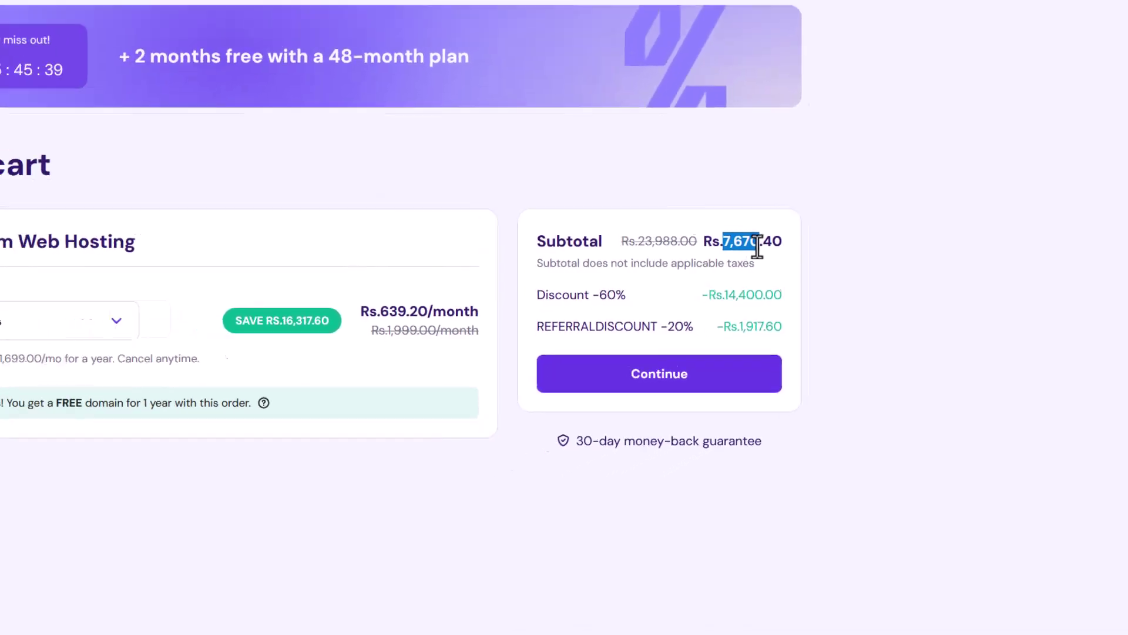
drag(413, 256, 259, 256)
click(415, 261)
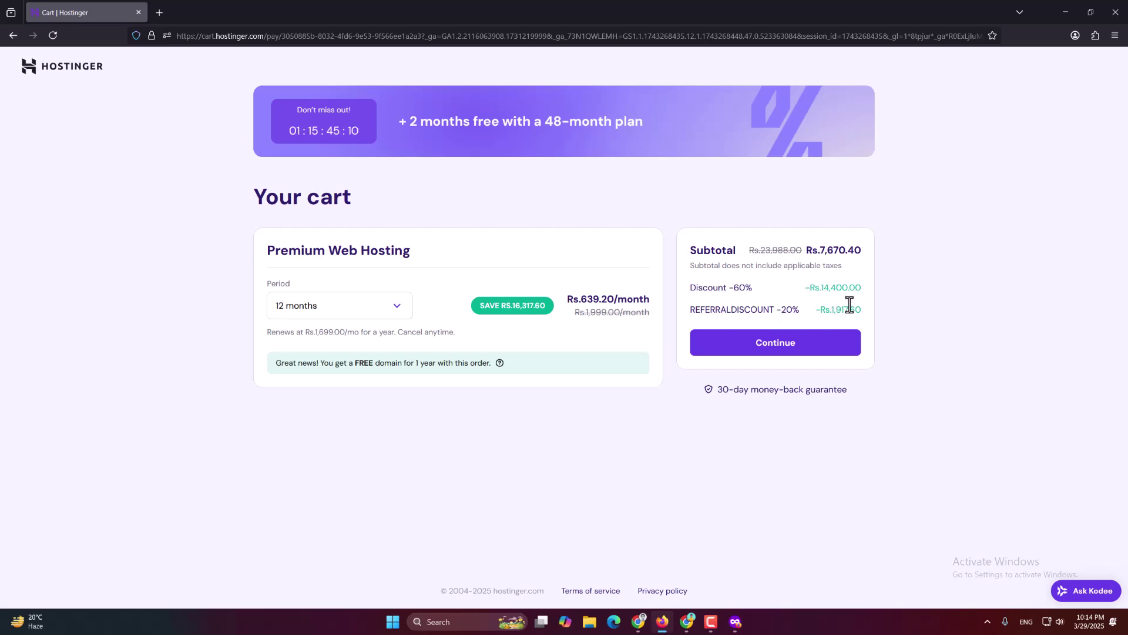
double_click(694, 289)
click(735, 621)
key(alt+Tab)
click(744, 611)
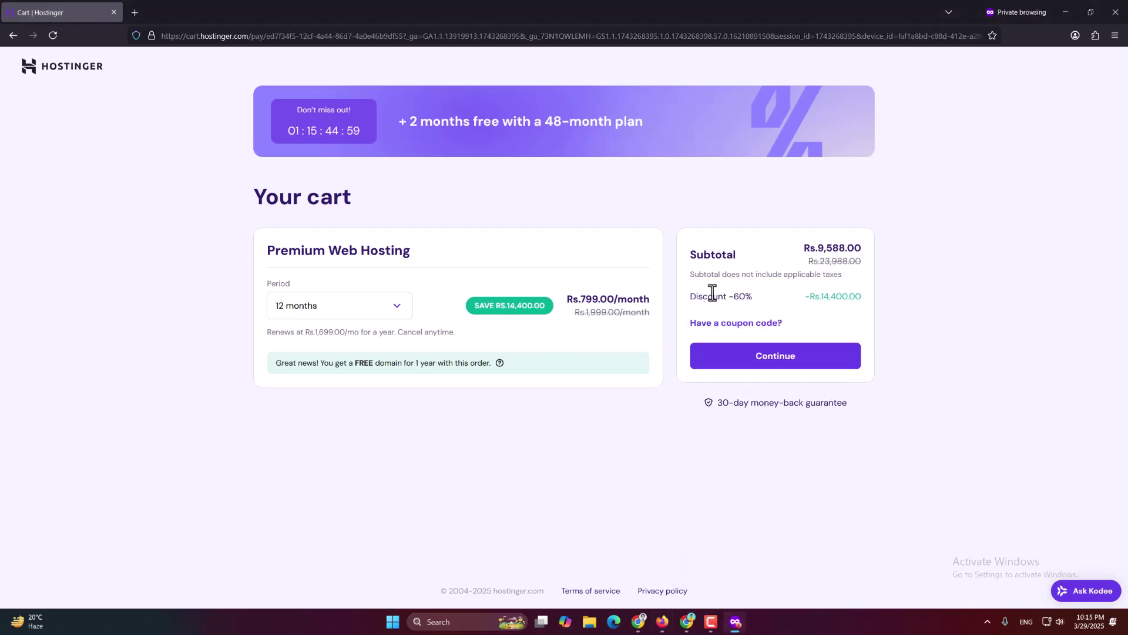
drag(704, 297, 821, 299)
click(841, 298)
click(662, 621)
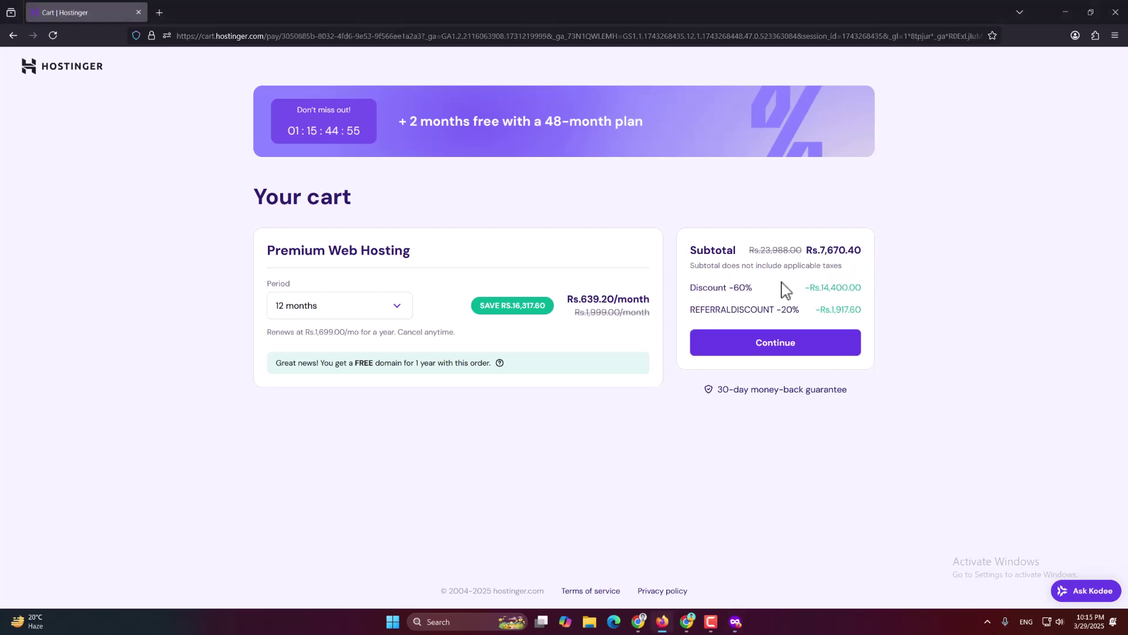
drag(692, 315, 838, 313)
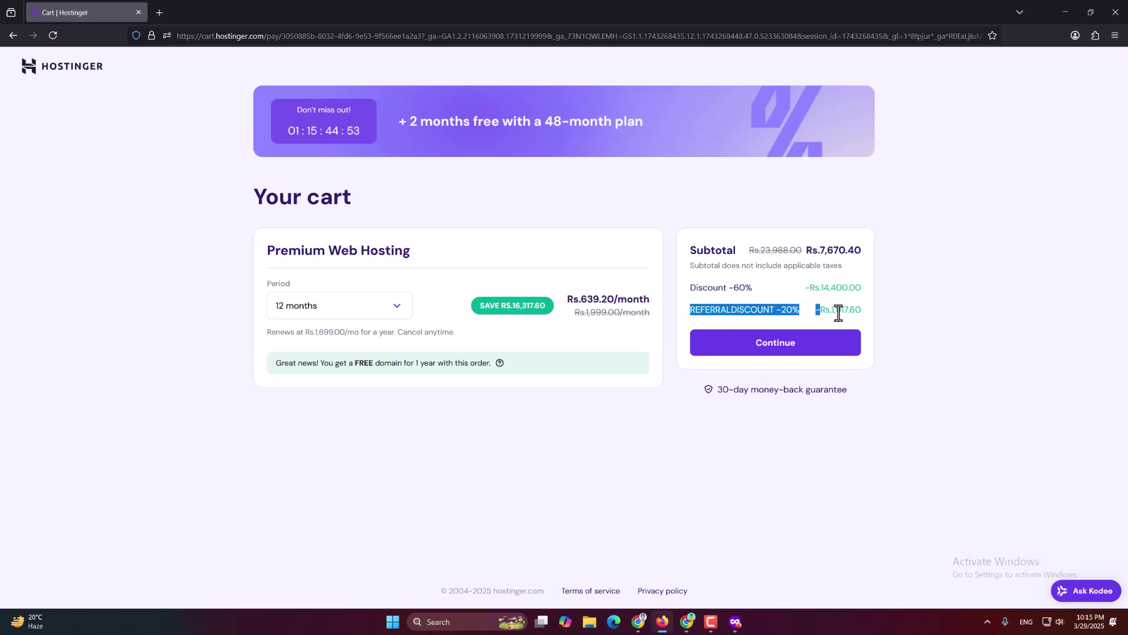
click(838, 313)
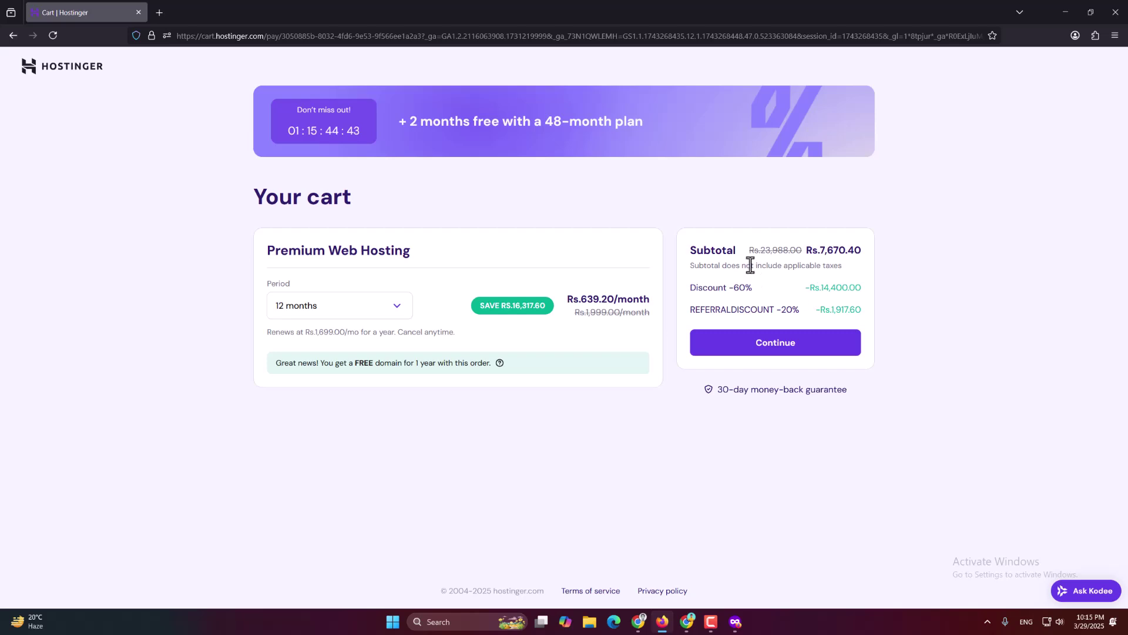
Continue from the referral cart, register an account with the e-mail address and account password, and decline saving the password.
click(777, 356)
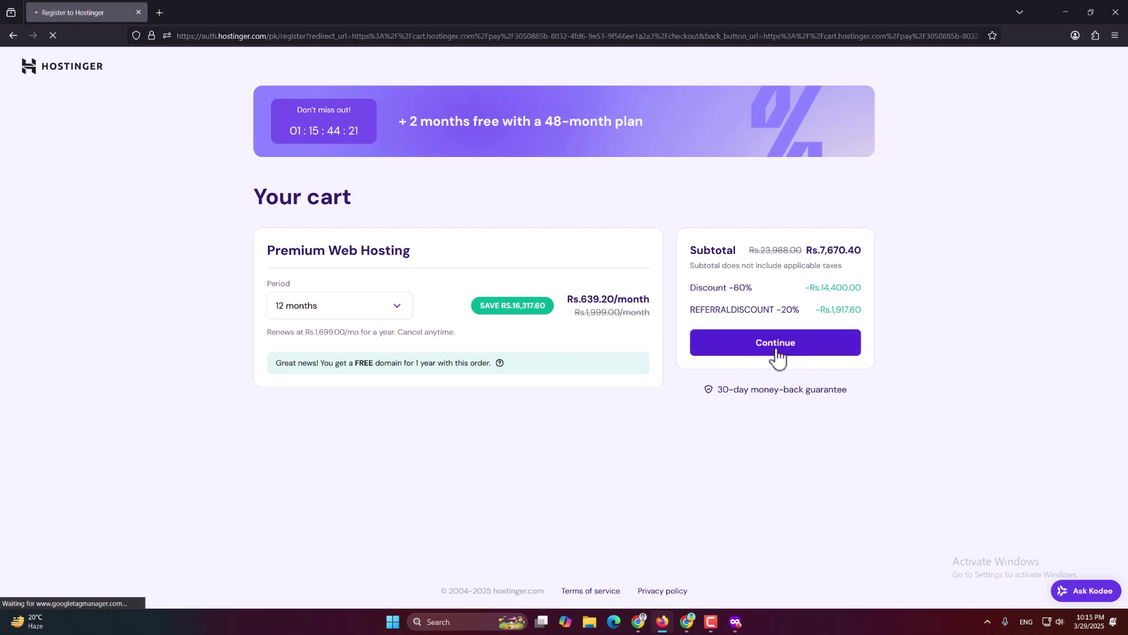
click(391, 314)
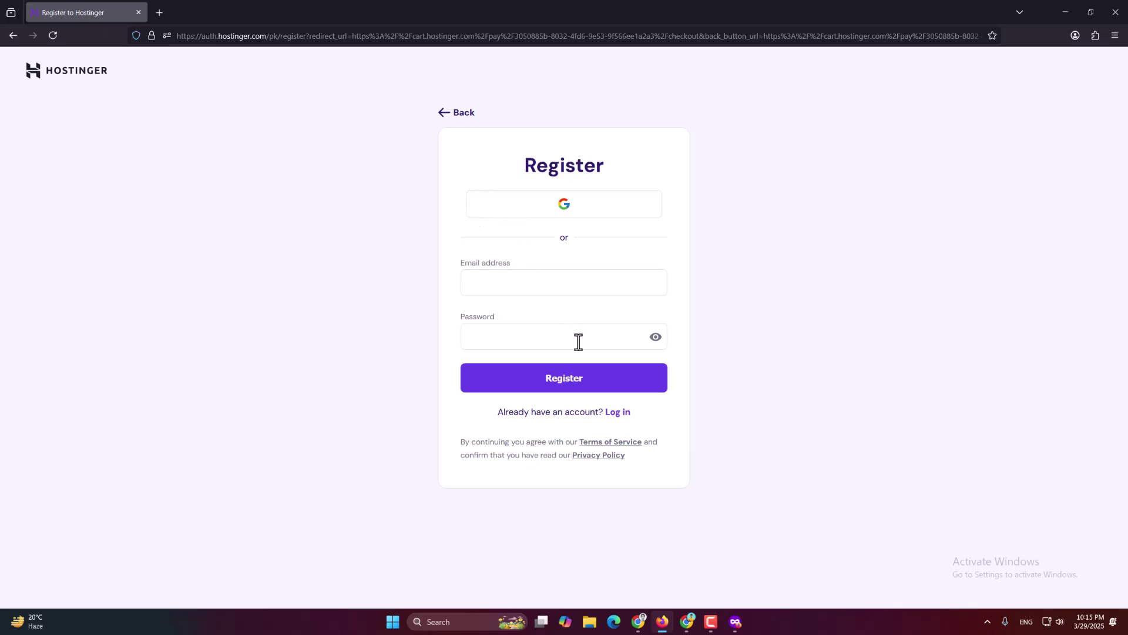
click(552, 293)
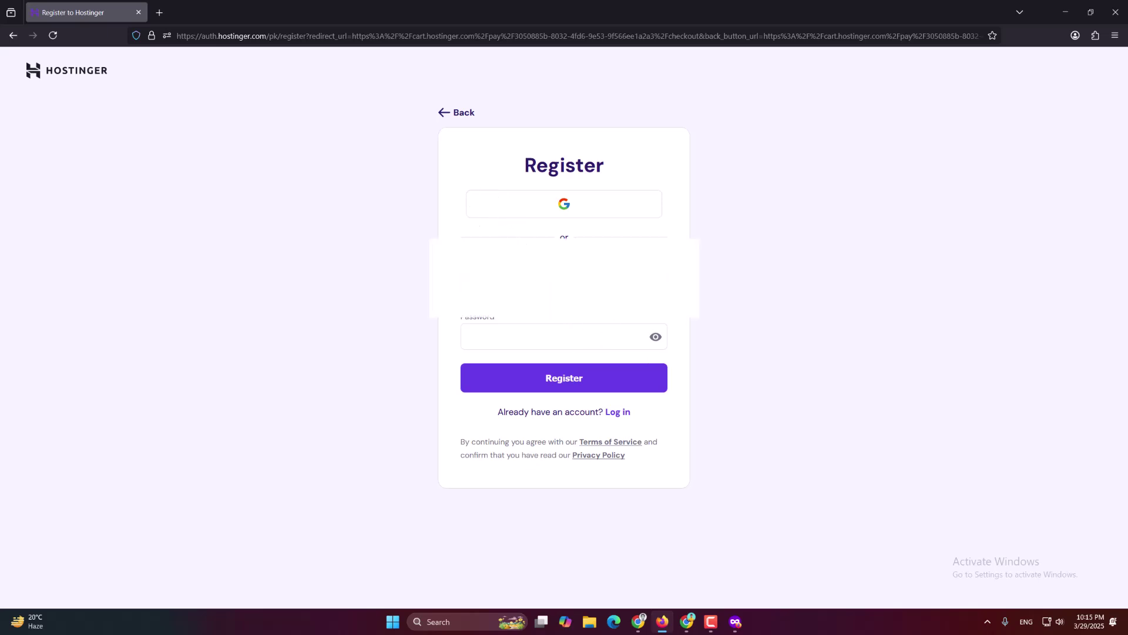
click(540, 345)
key(ctrl+v)
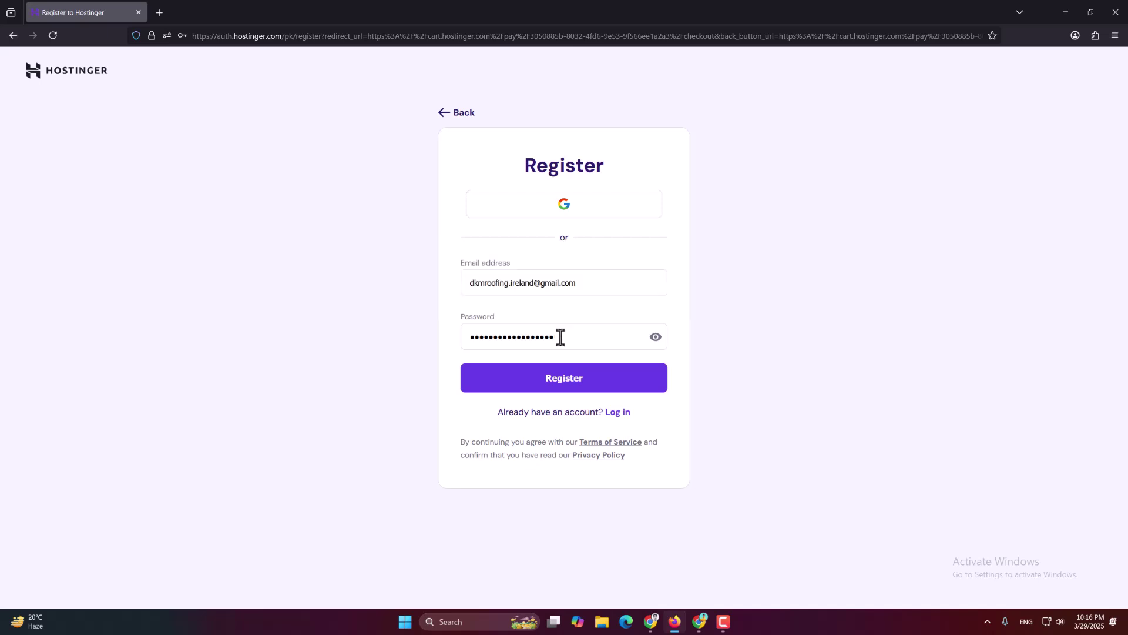
click(562, 385)
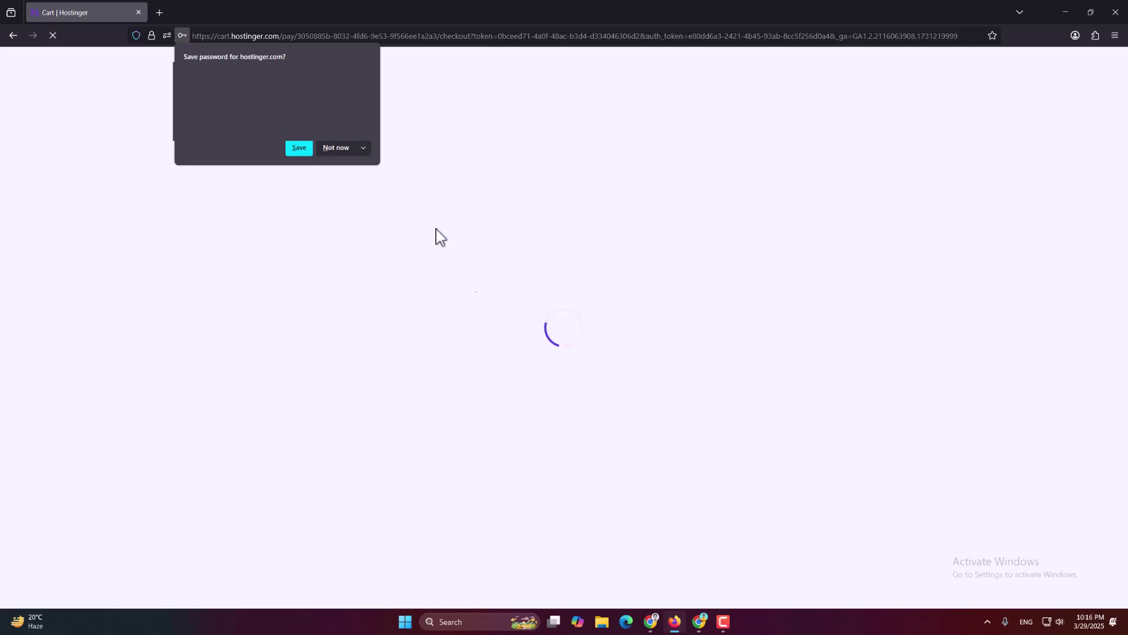
click(334, 148)
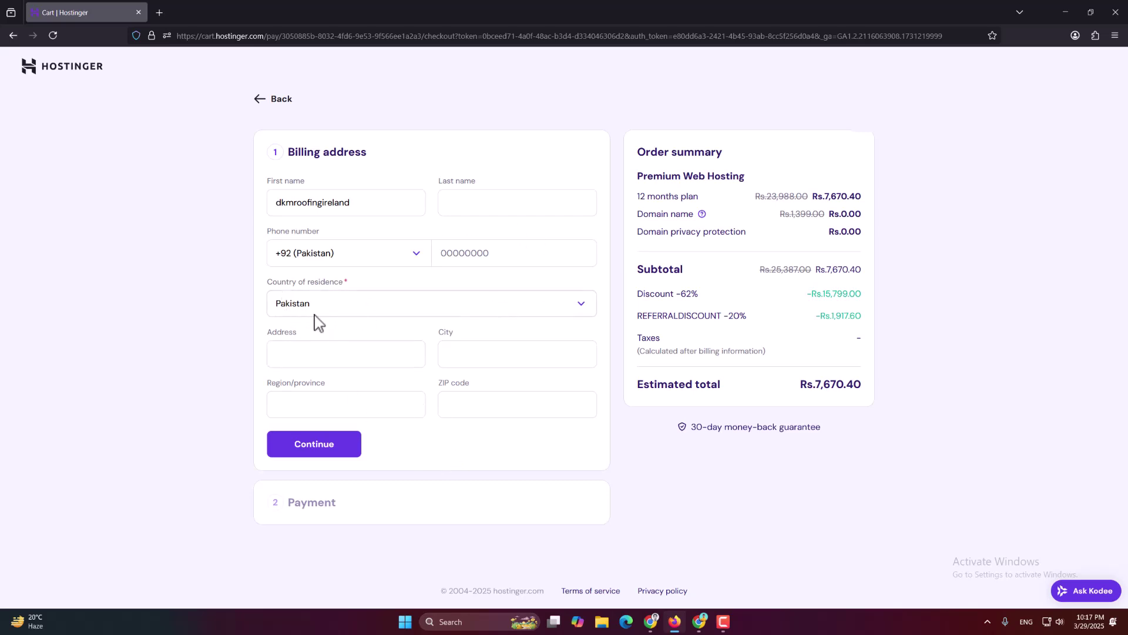
Accept the billing address form with Pakistan as country of residence and continue to the payment methods.
click(339, 448)
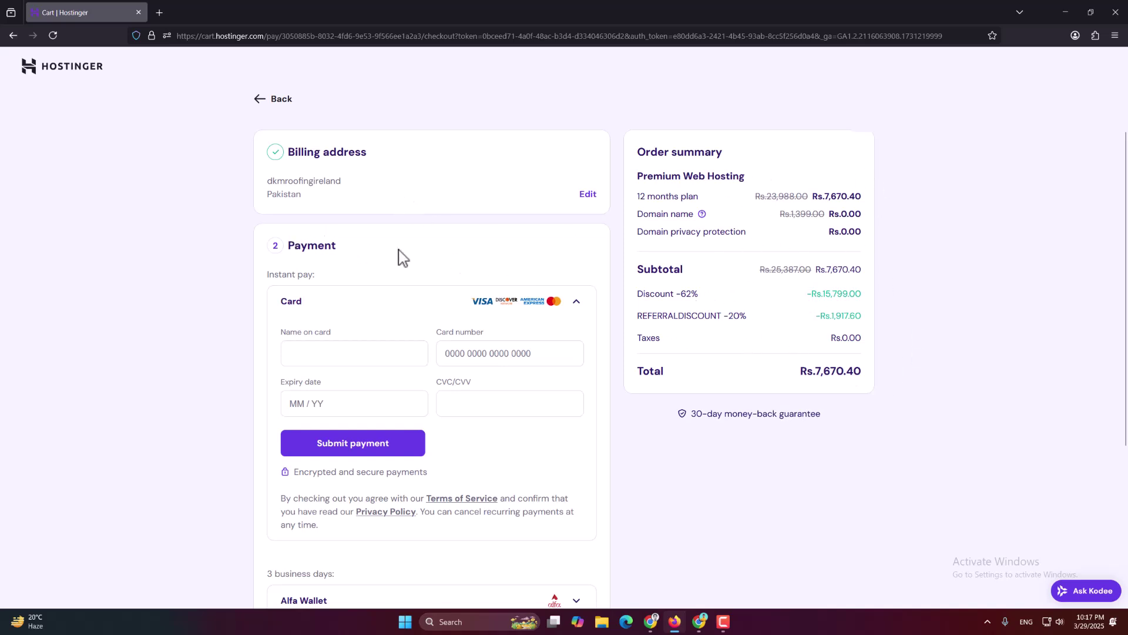
scroll(385, 186, down, 1)
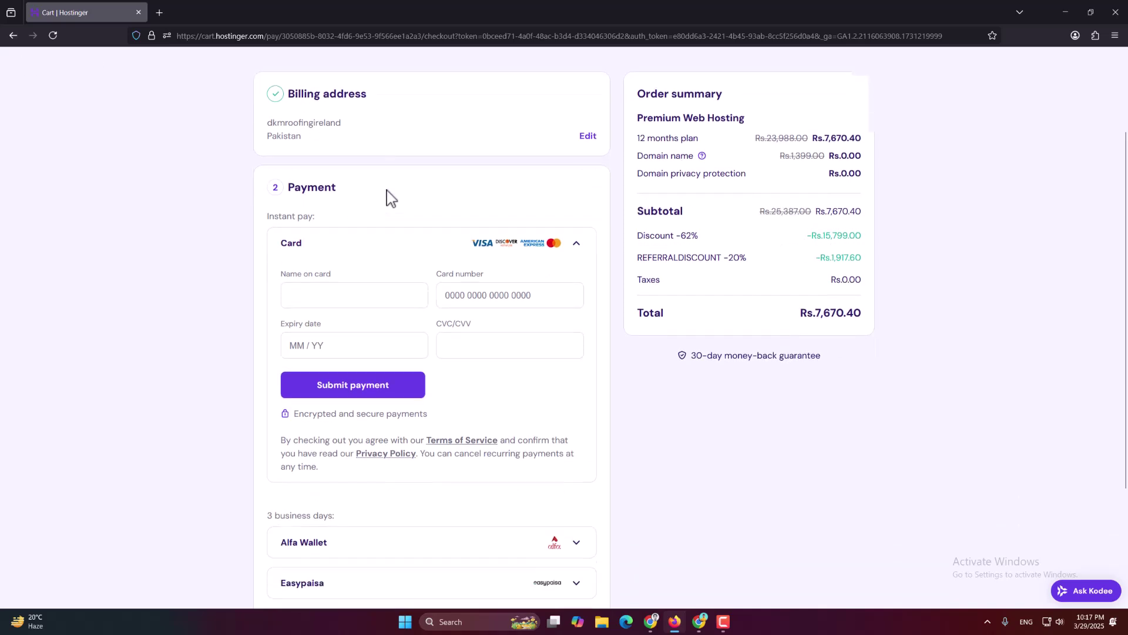
scroll(383, 194, down, 1)
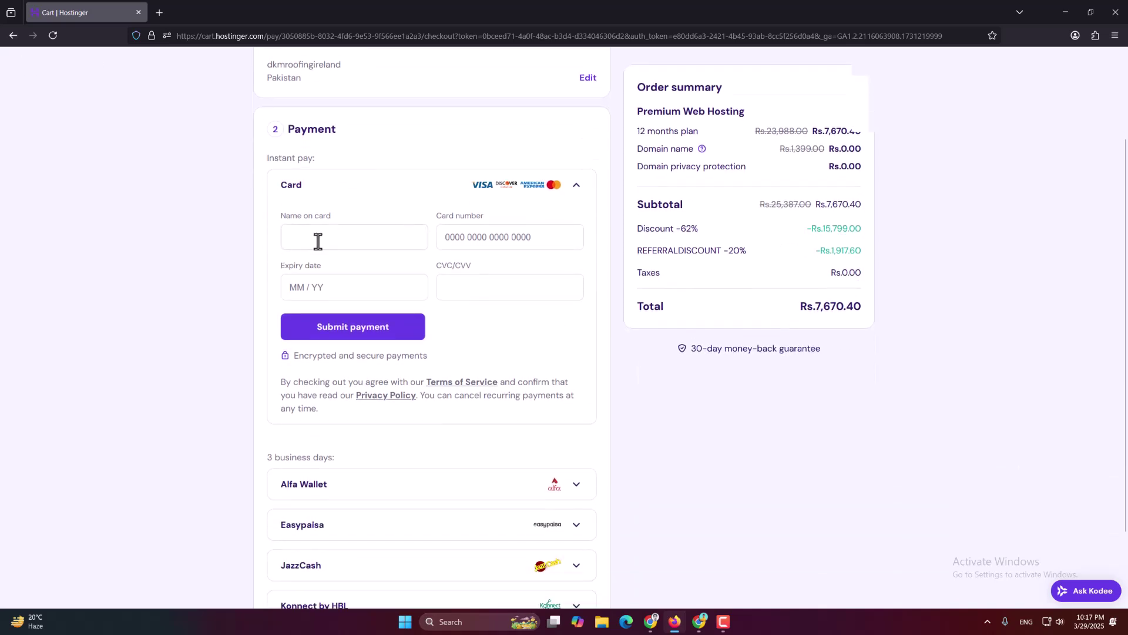
scroll(335, 245, down, 2)
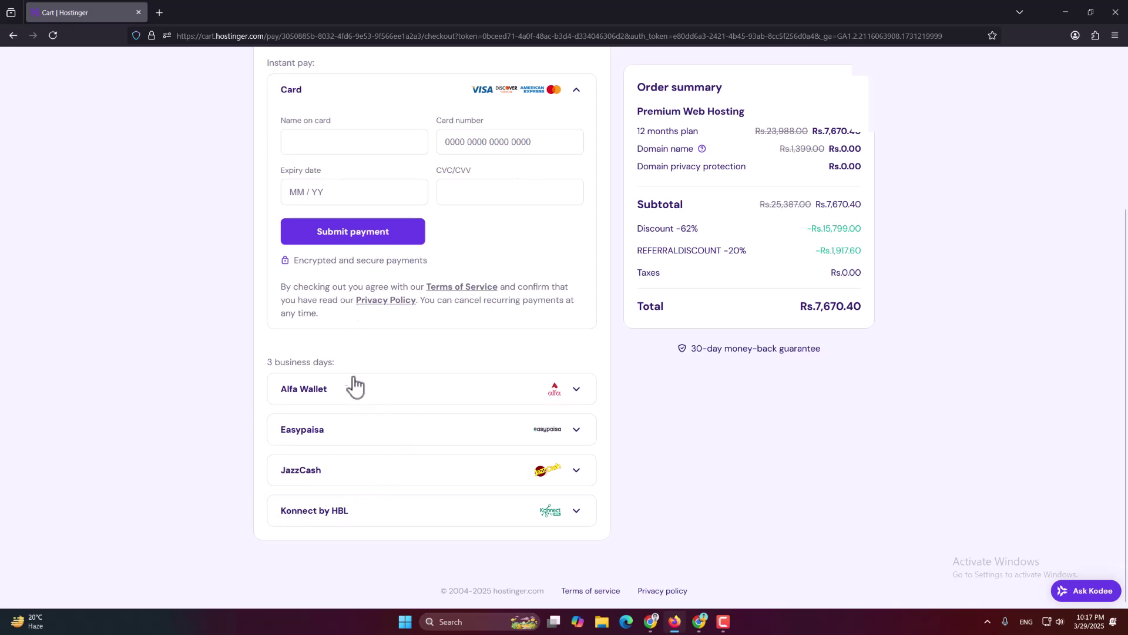
Examine the Alfa Wallet payment option, the card payment form and the methods listed under 3 business days.
click(313, 399)
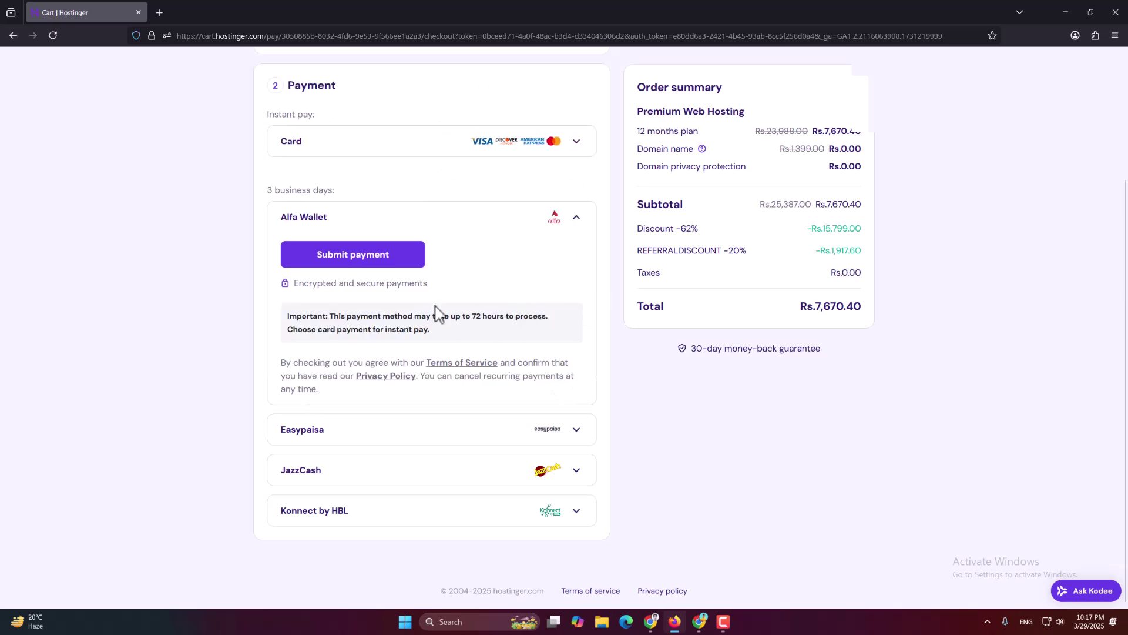
scroll(412, 282, up, 1)
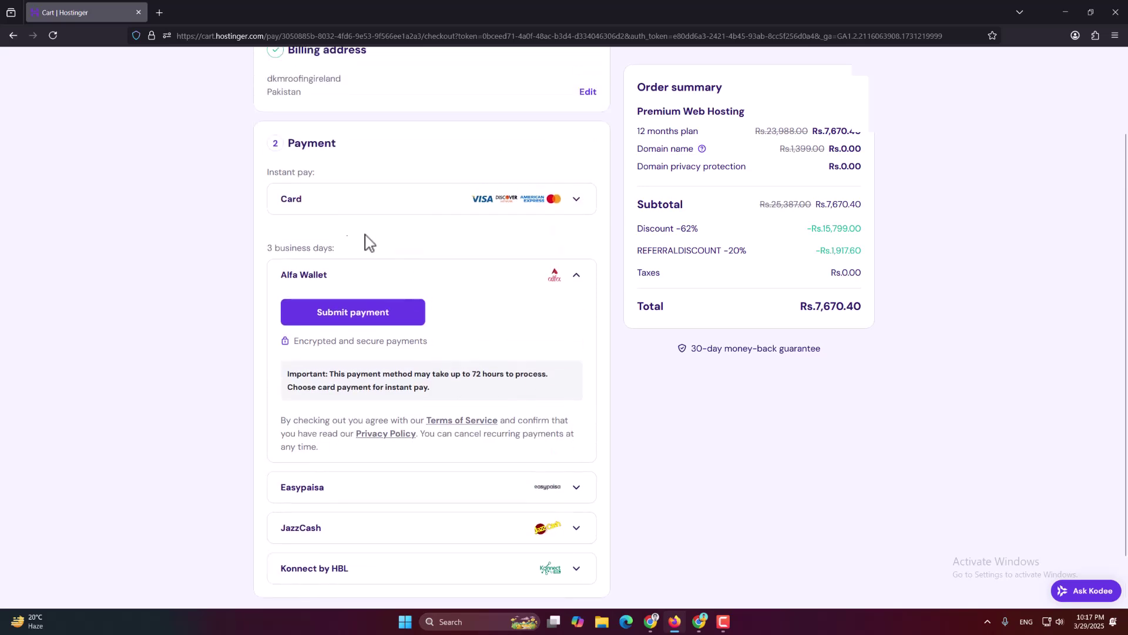
click(428, 207)
scroll(420, 204, down, 1)
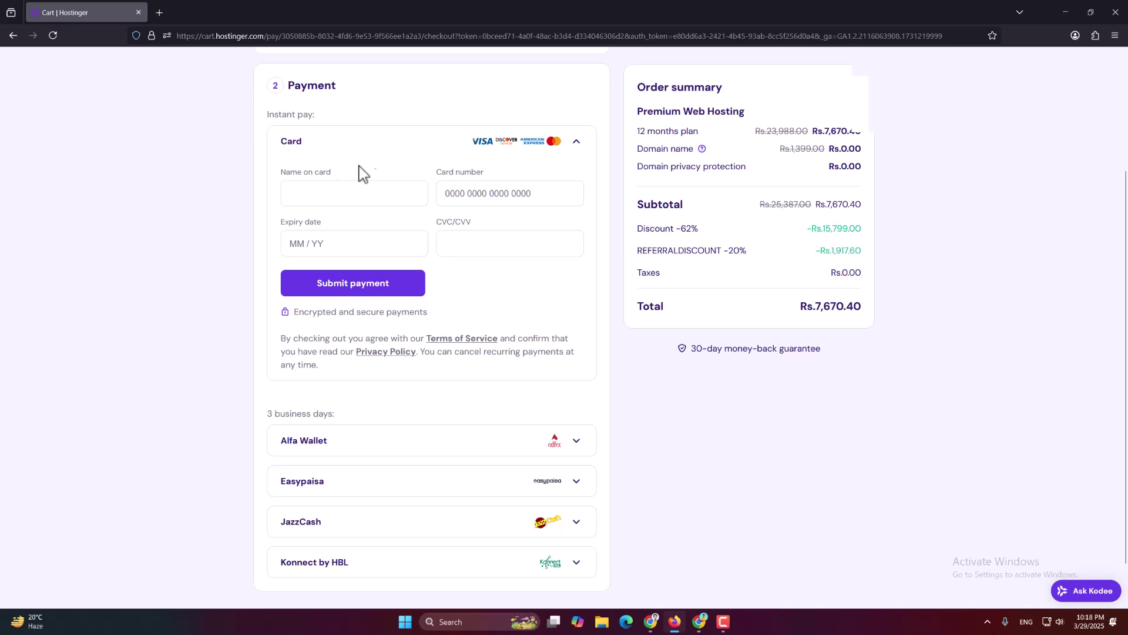
click(355, 192)
drag(269, 414, 327, 428)
click(332, 418)
scroll(385, 427, down, 1)
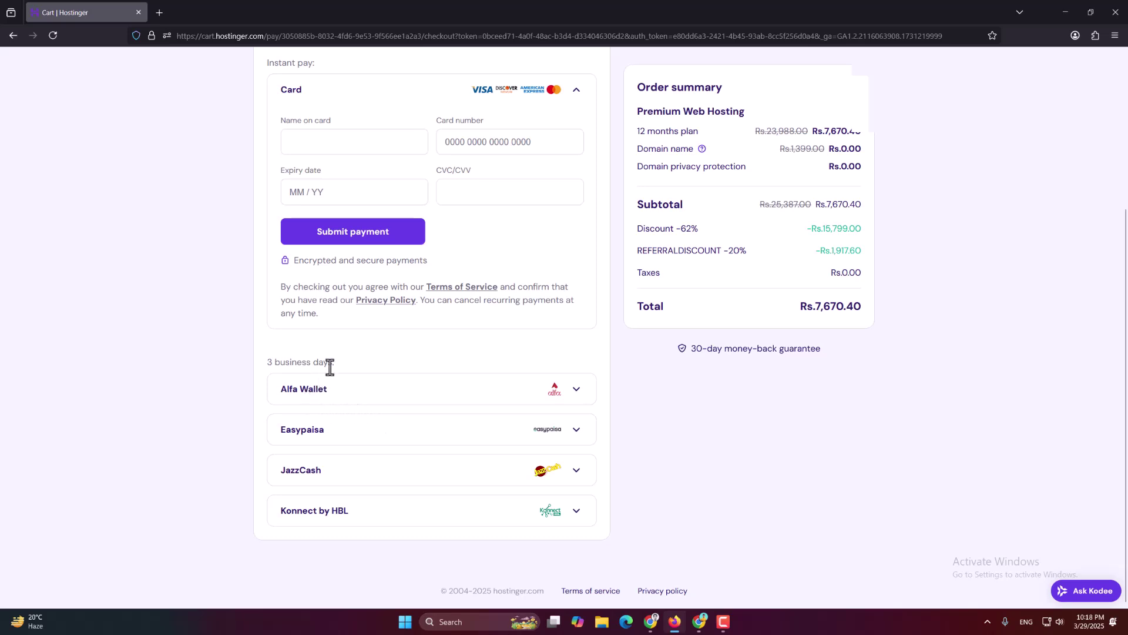
scroll(330, 367, up, 2)
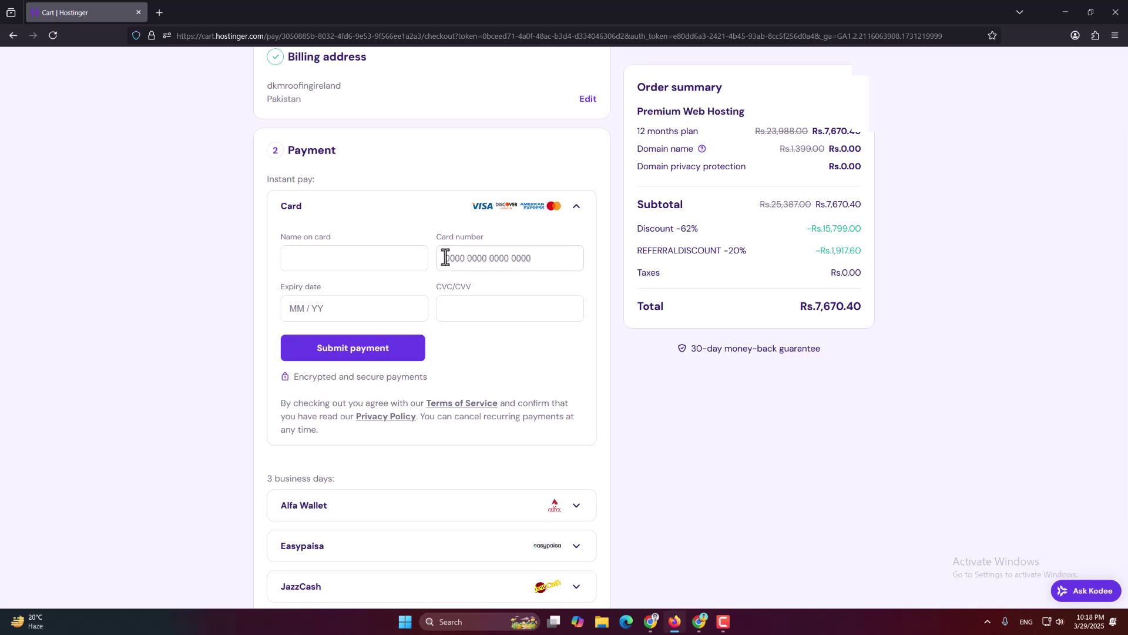
Submit the card payment for the 12-month Premium Web Hosting plan and decline saving the card in the browser.
scroll(517, 259, down, 1)
scroll(517, 258, down, 1)
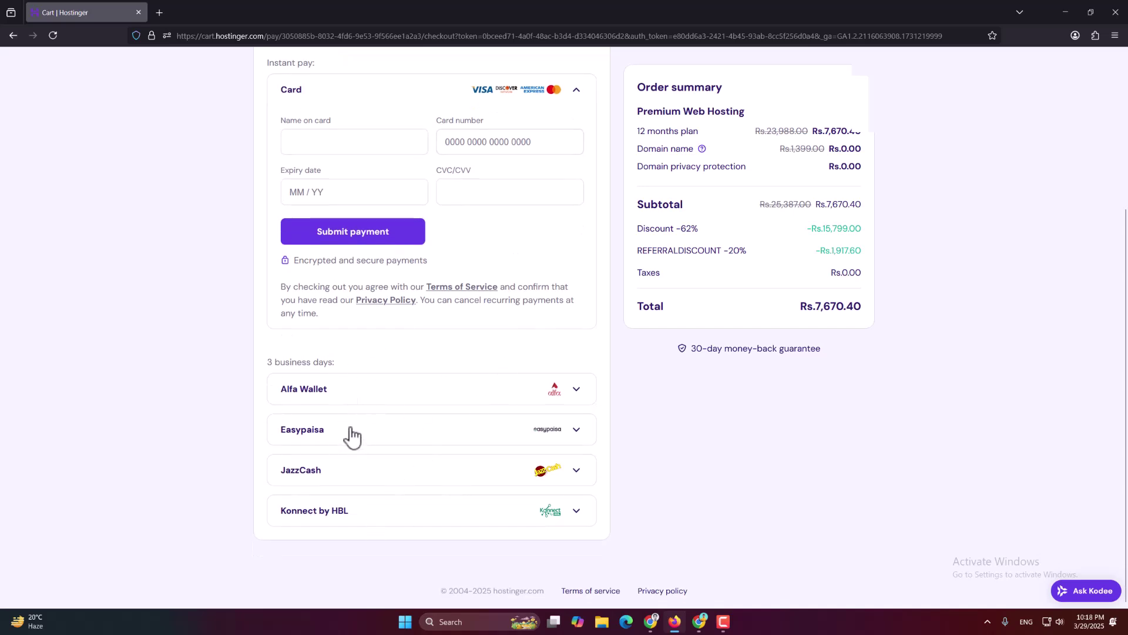
scroll(347, 426, up, 3)
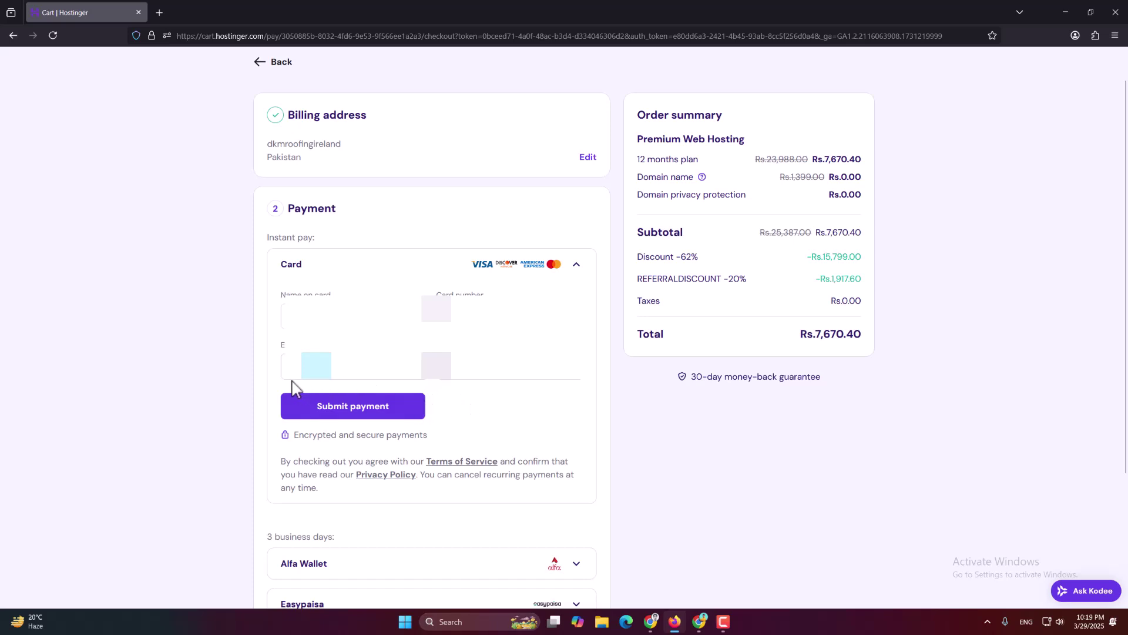
click(360, 417)
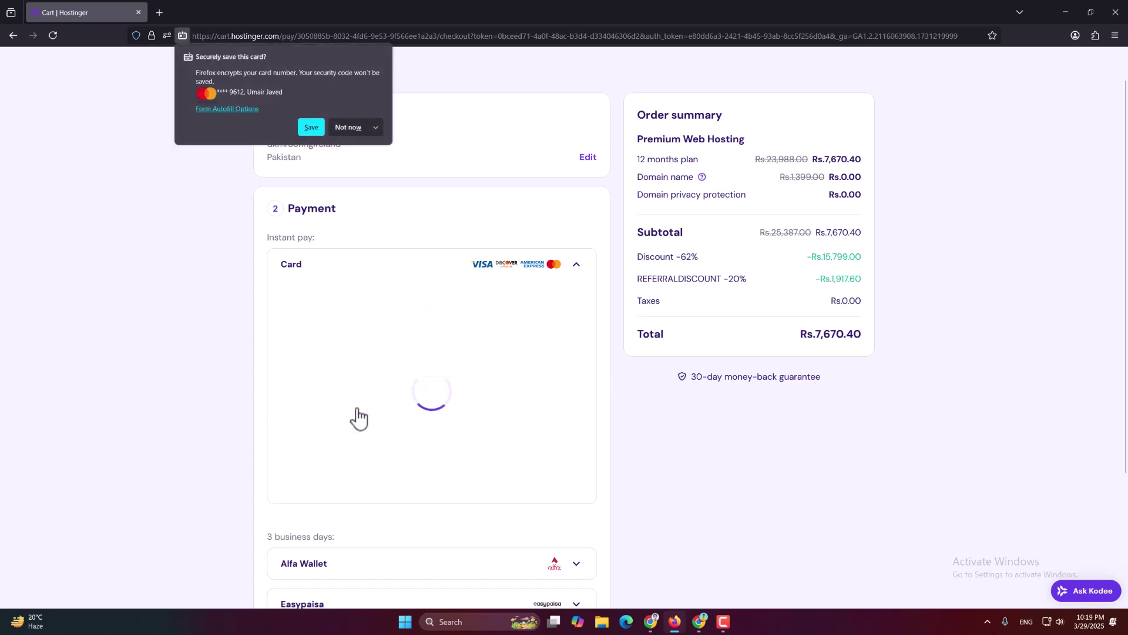
click(347, 127)
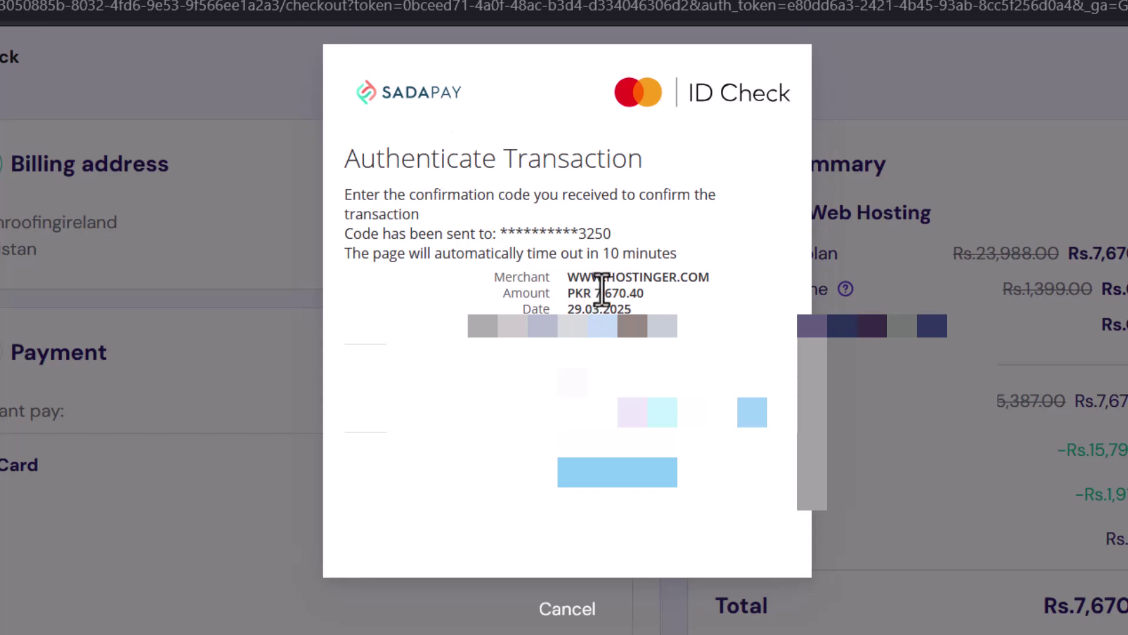
Check the merchant and amount, enter the confirmation code, and submit it to authenticate the transaction.
drag(569, 276, 685, 276)
click(652, 290)
text(**)
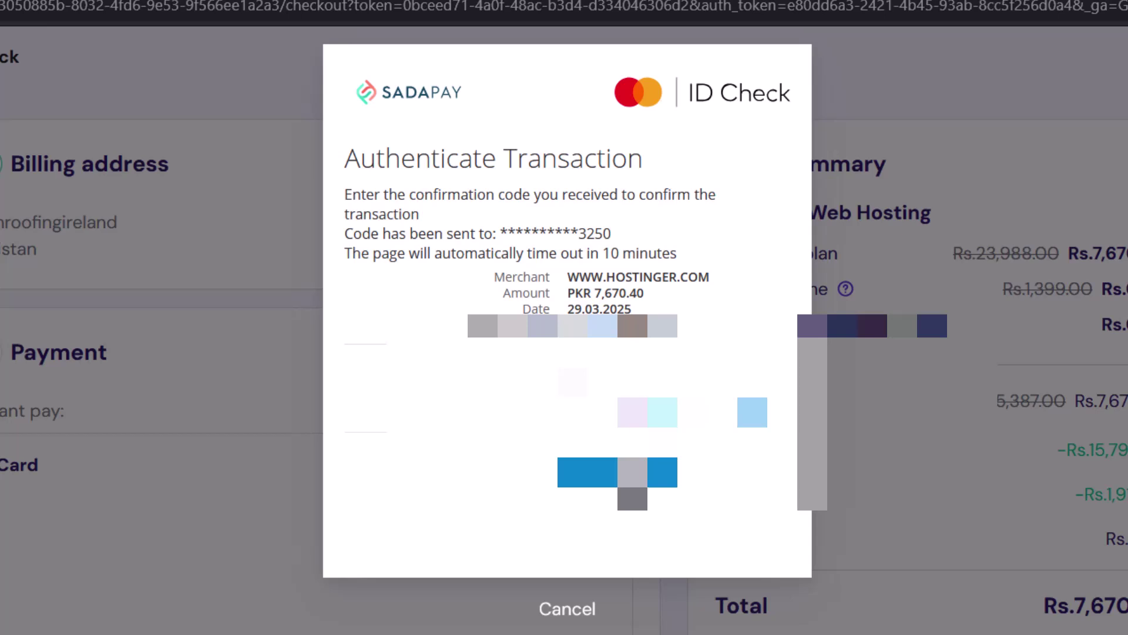
click(624, 469)
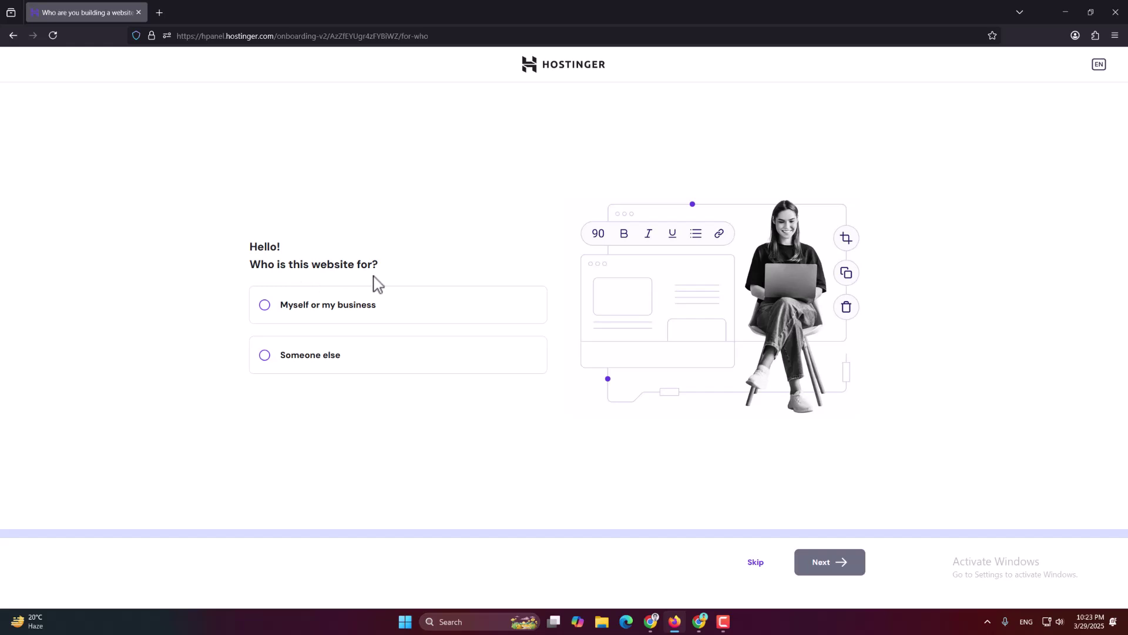
Answer the onboarding questions with "Myself or my business" and "Create a website".
click(328, 318)
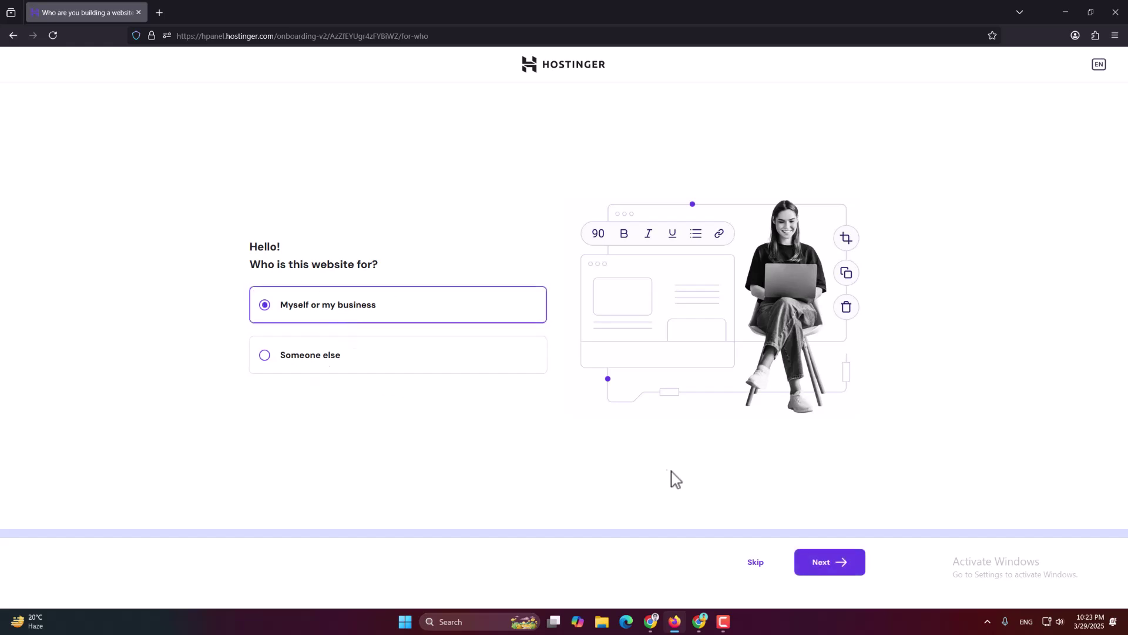
click(855, 563)
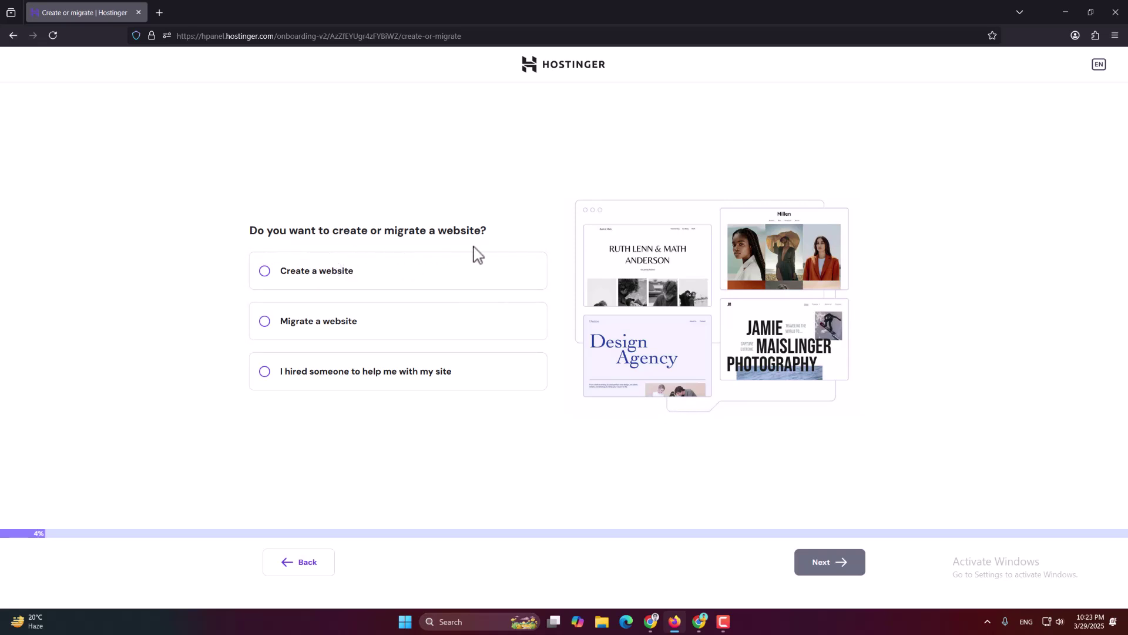
click(355, 275)
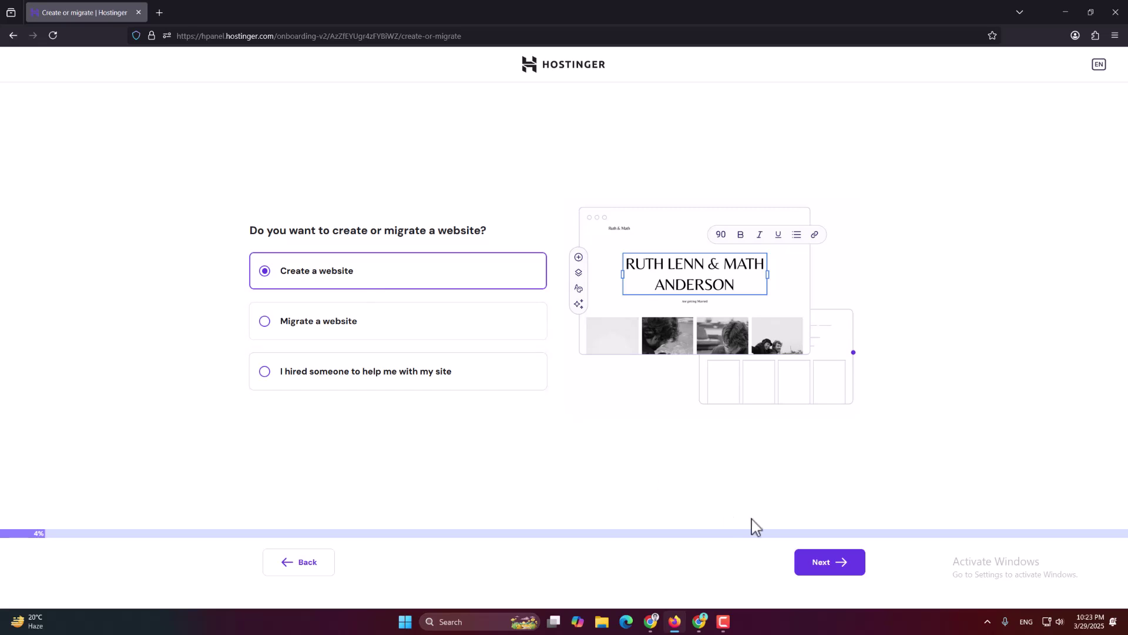
click(805, 567)
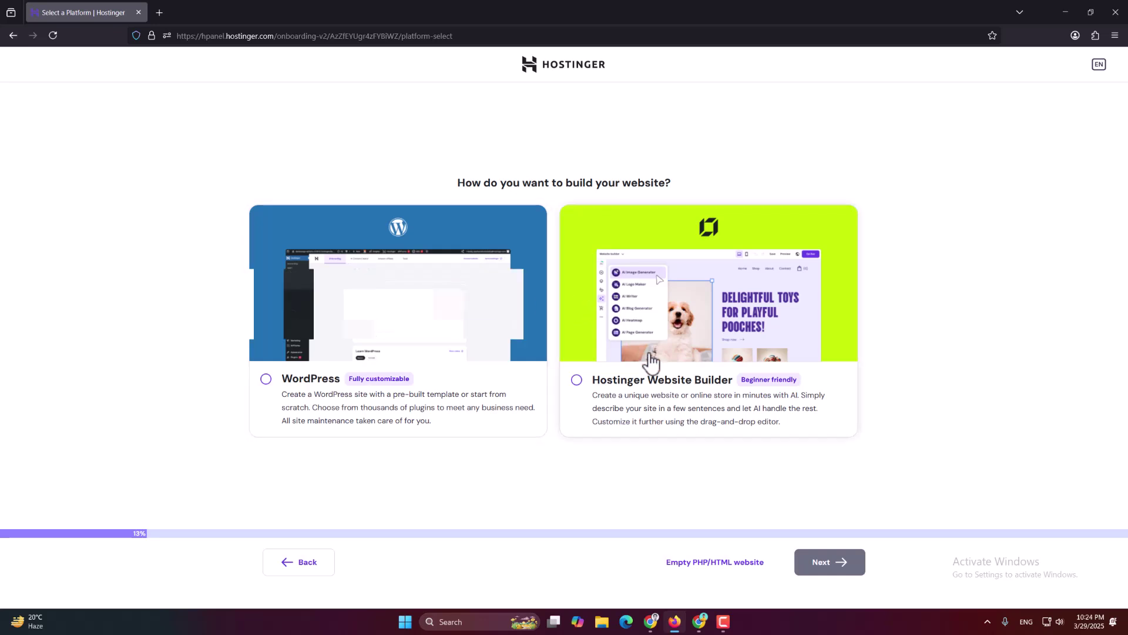
Choose WordPress as the website platform and accept the WordPress login details with English (United States) as admin language.
click(539, 422)
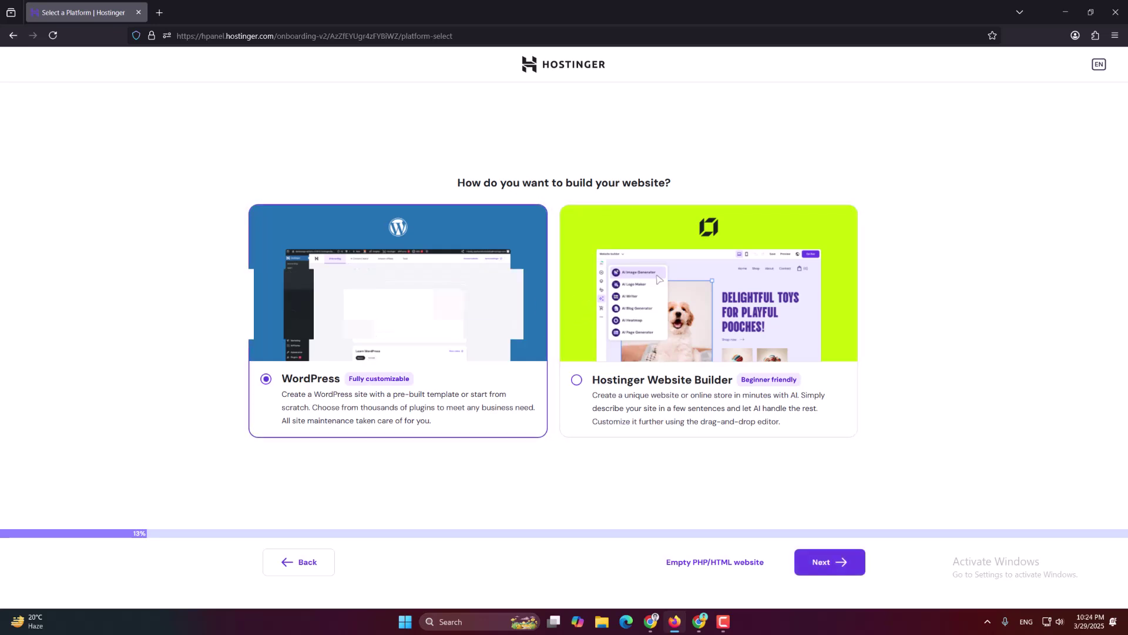
click(821, 564)
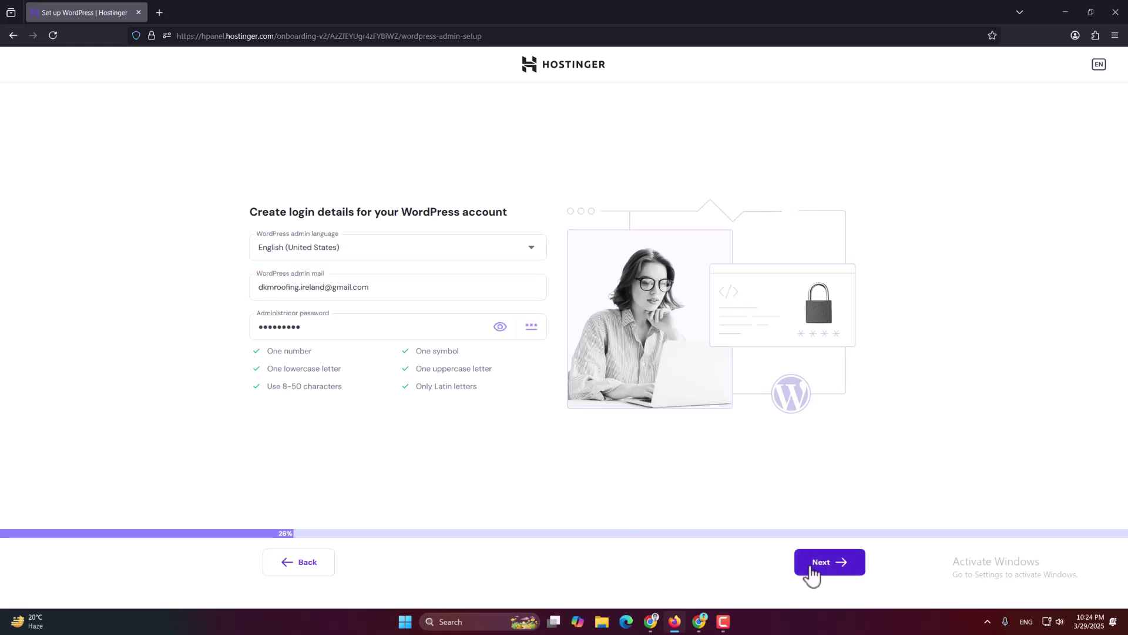
click(812, 567)
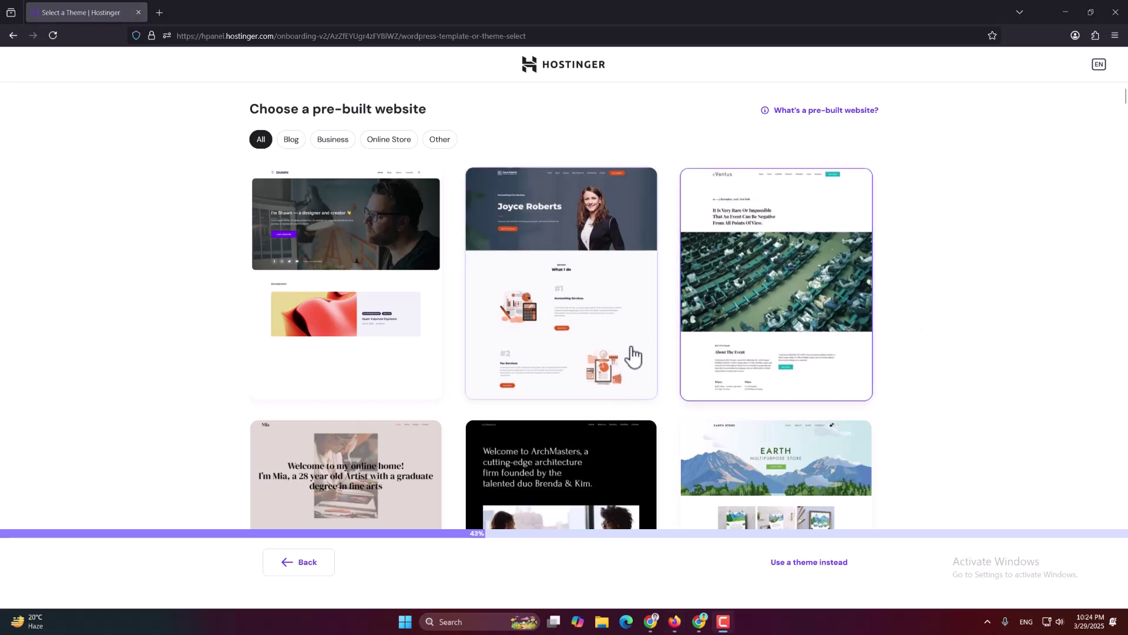
Use the Astra theme instead of a pre-built website, and deselect all recommended plugins before continuing.
click(800, 580)
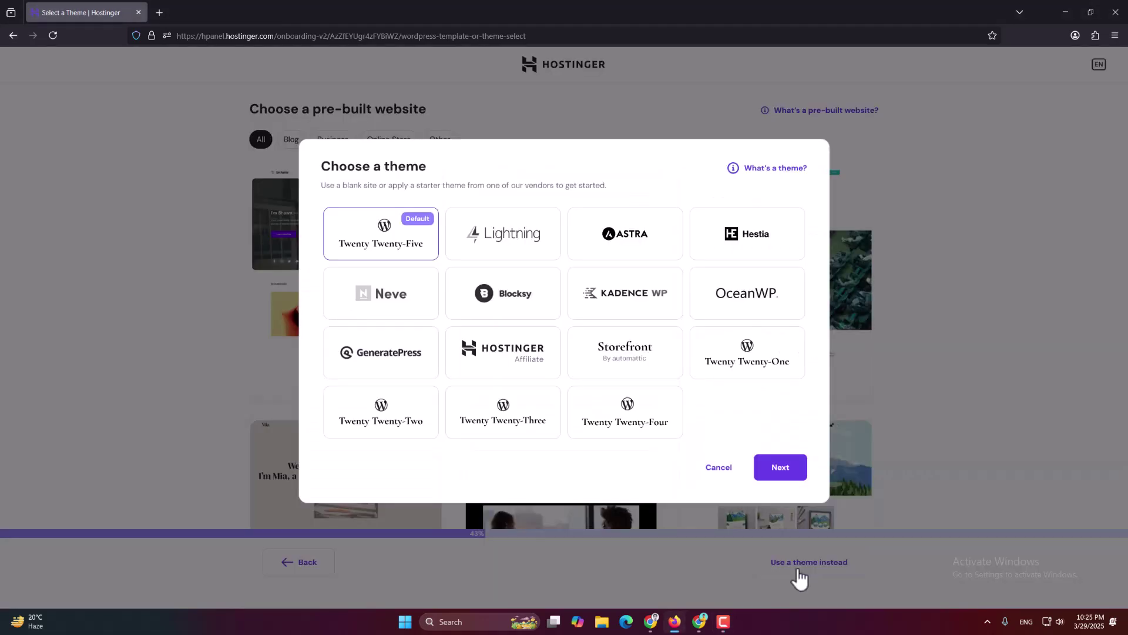
click(652, 241)
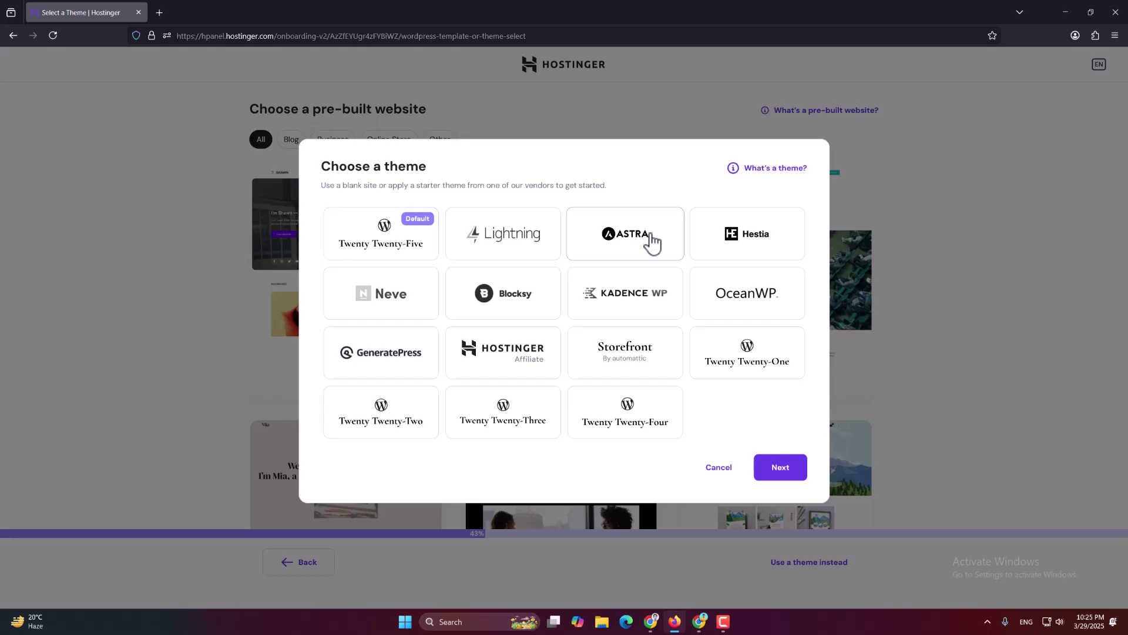
click(780, 473)
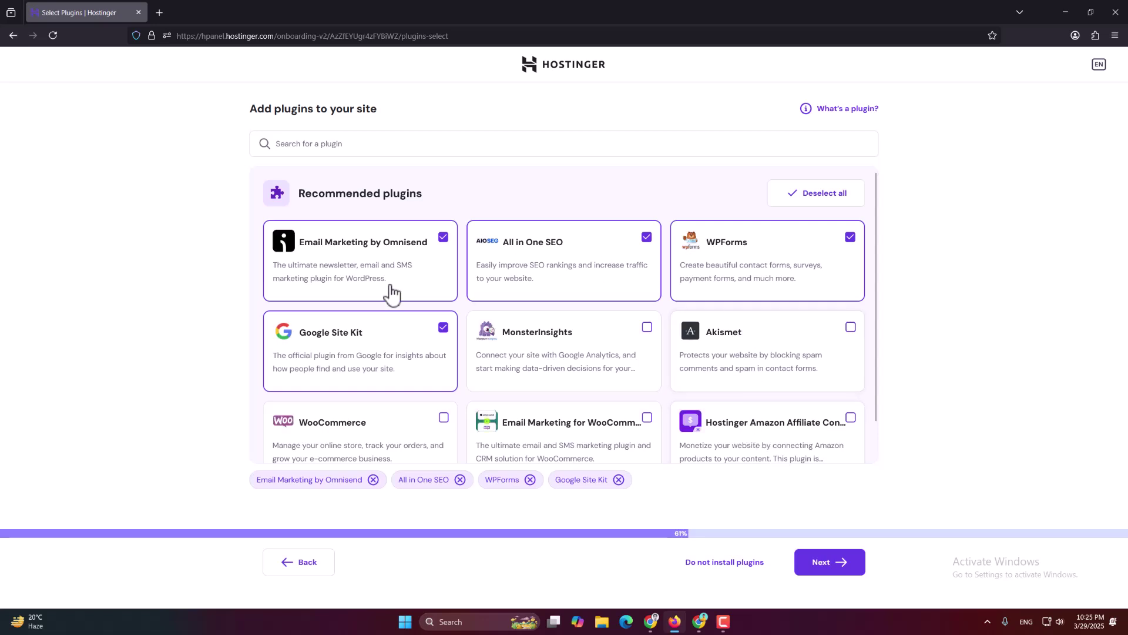
click(808, 196)
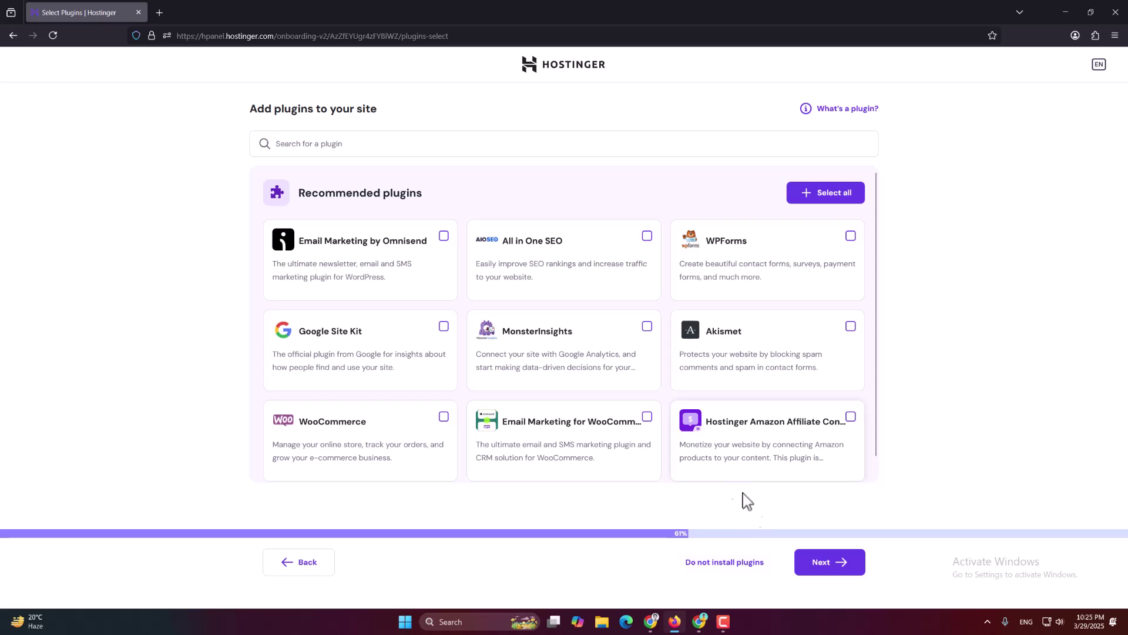
click(809, 568)
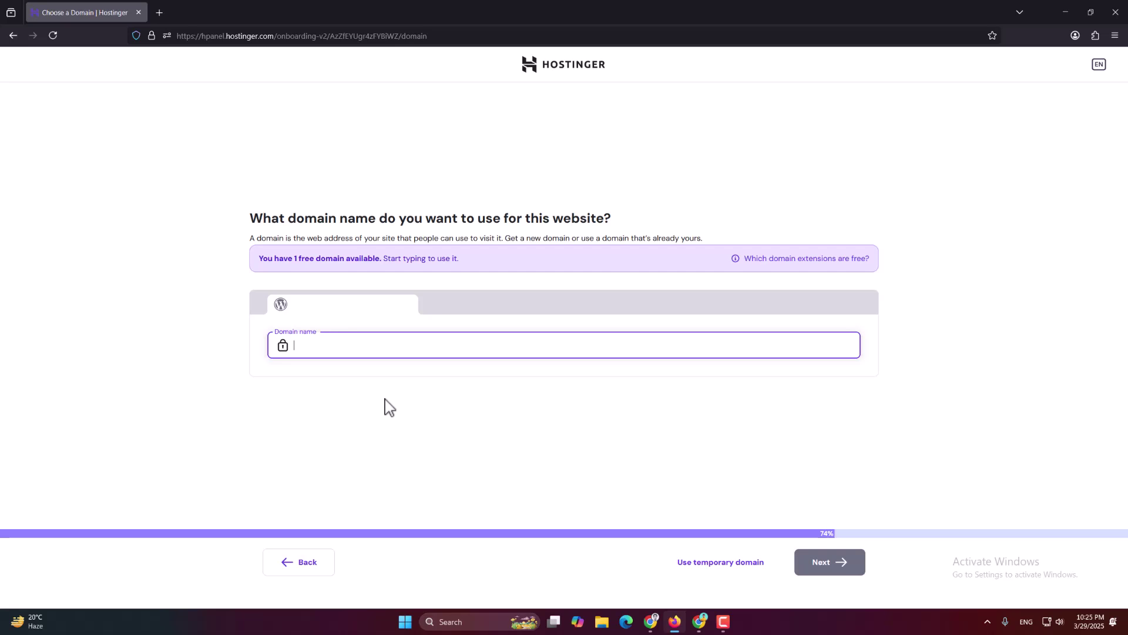
Use a temporary domain, keep Germany as the data center country, and install WordPress.
click(711, 569)
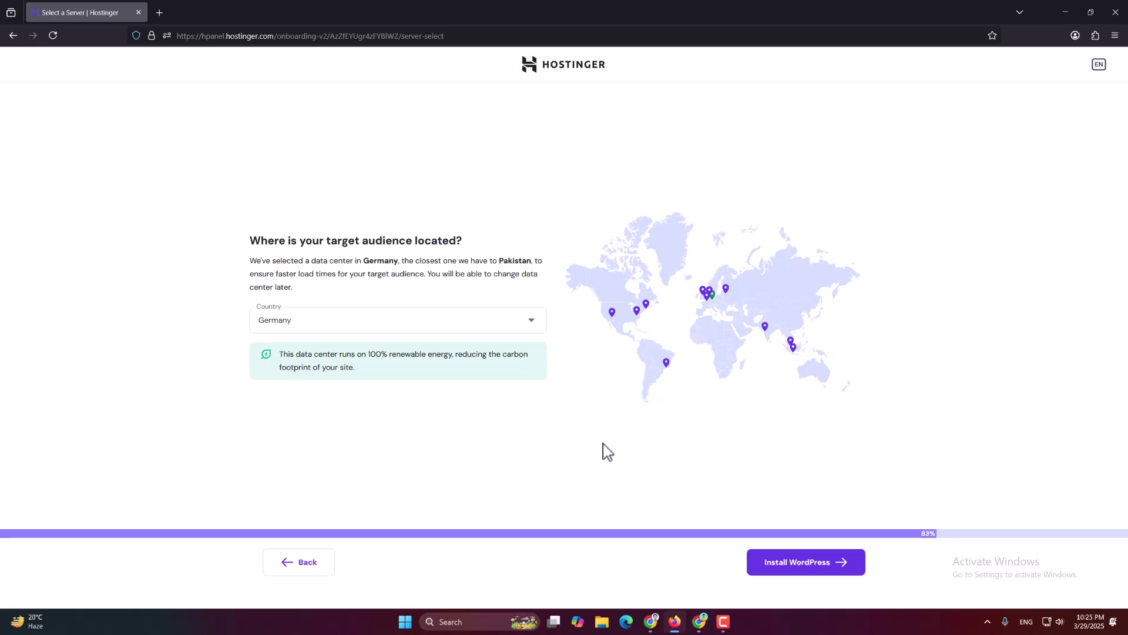
click(371, 336)
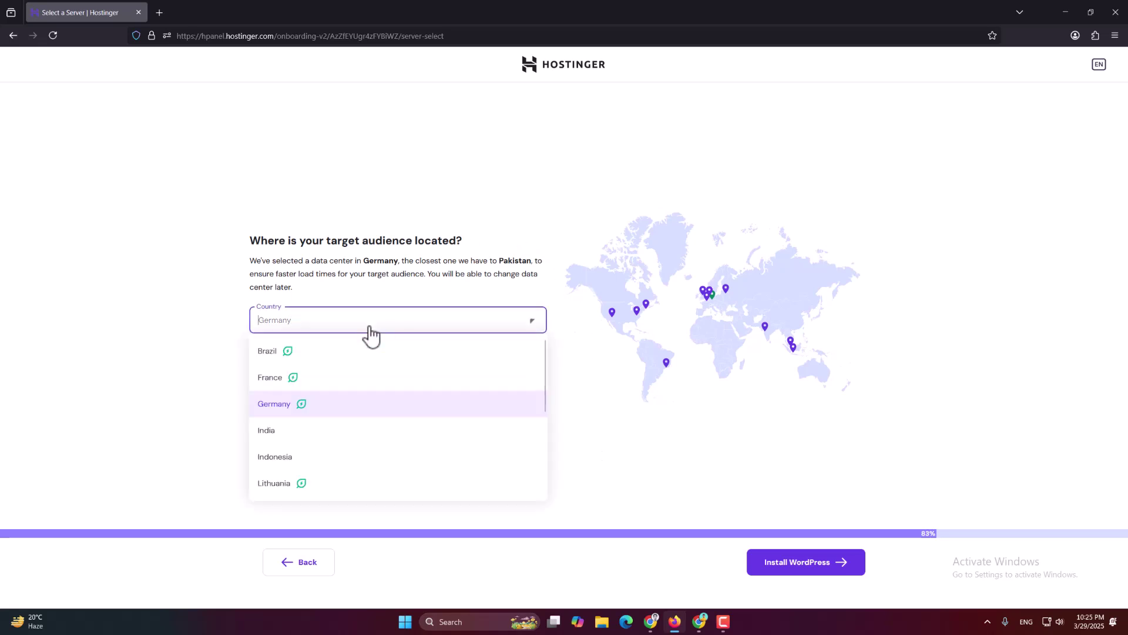
click(438, 309)
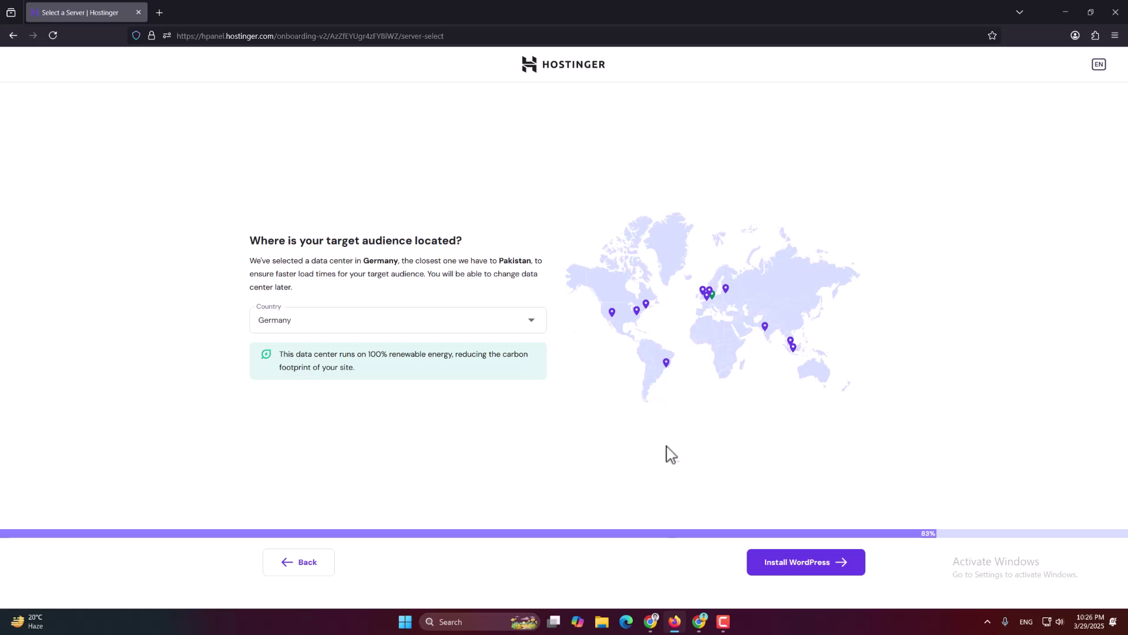
click(777, 573)
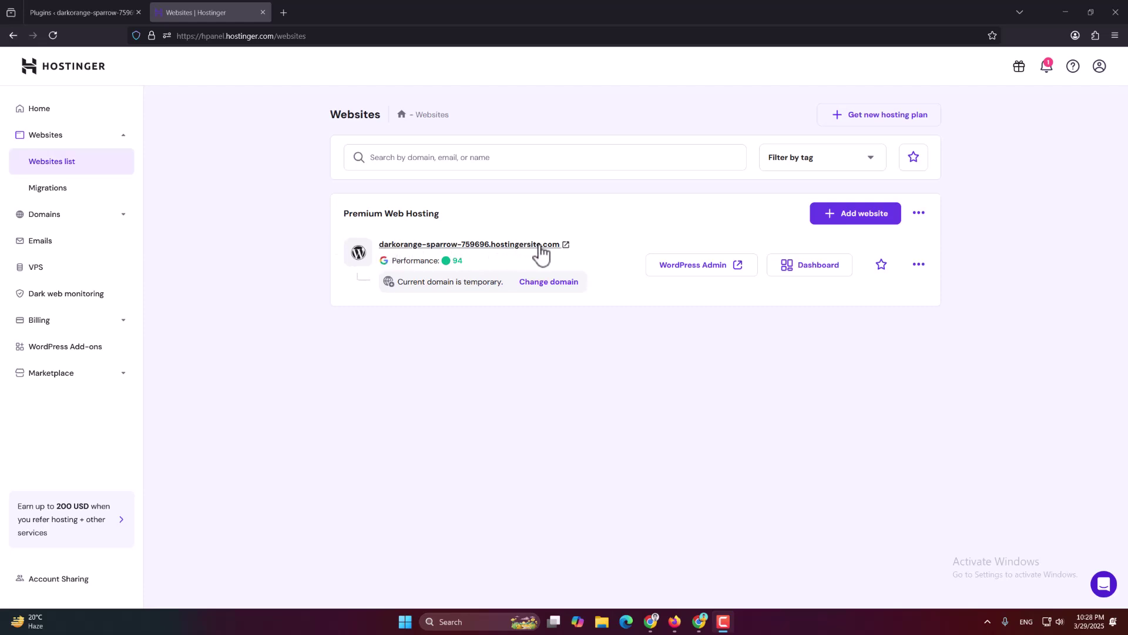
View the live site on its temporary domain and return to the Hostinger websites list.
click(566, 243)
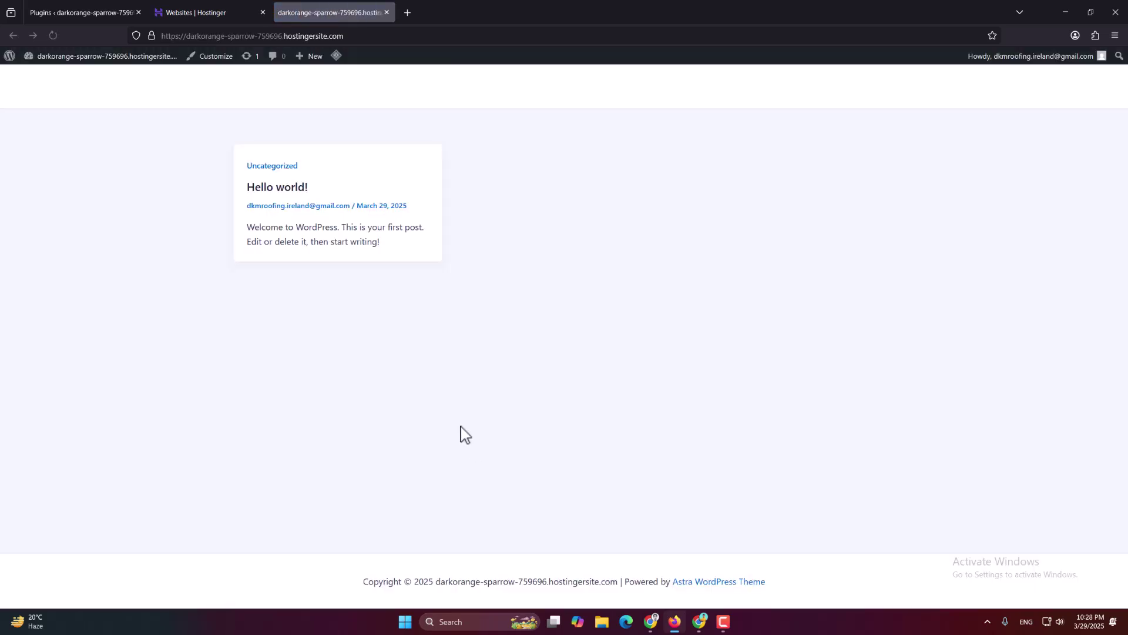
click(221, 8)
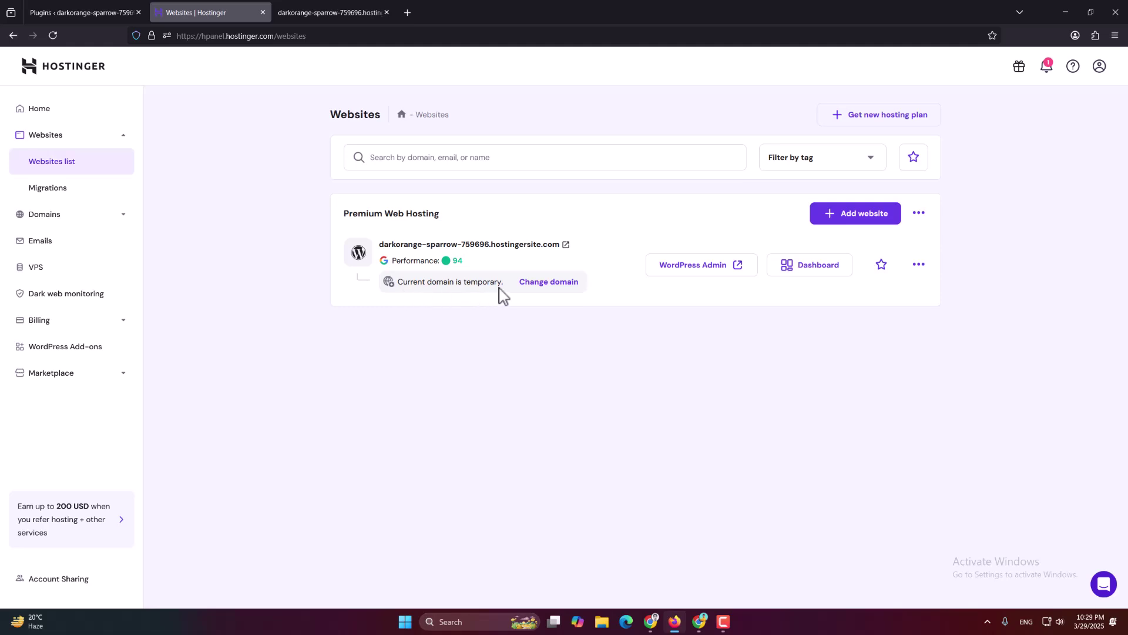
Examine the to-dos on the Hostinger account home page, focusing on "Verify your email".
click(64, 113)
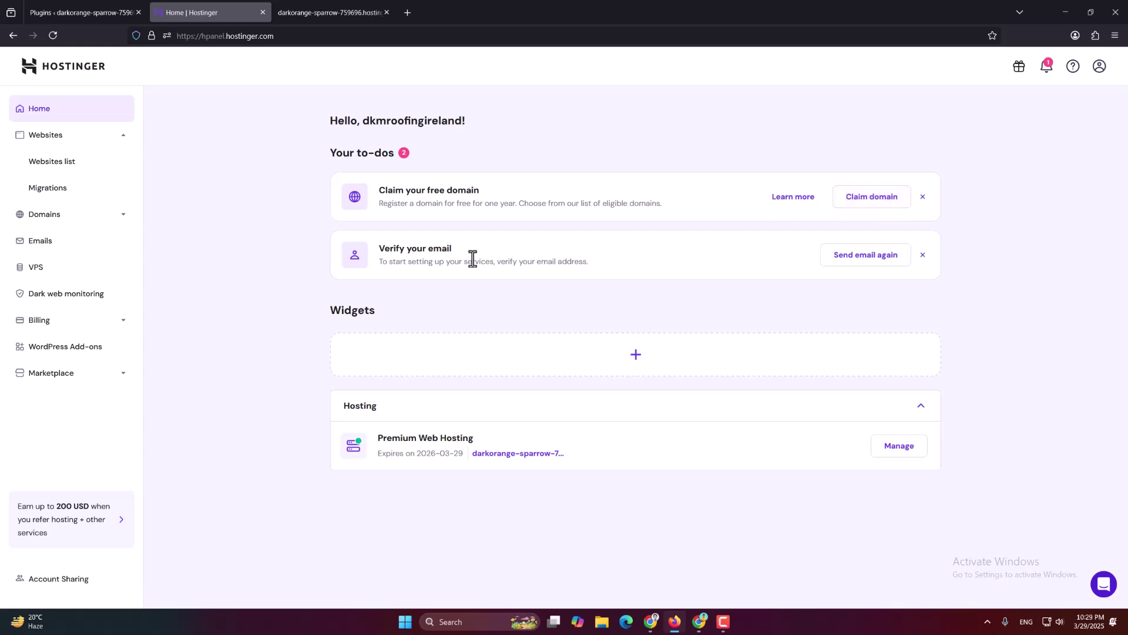
drag(453, 248, 385, 247)
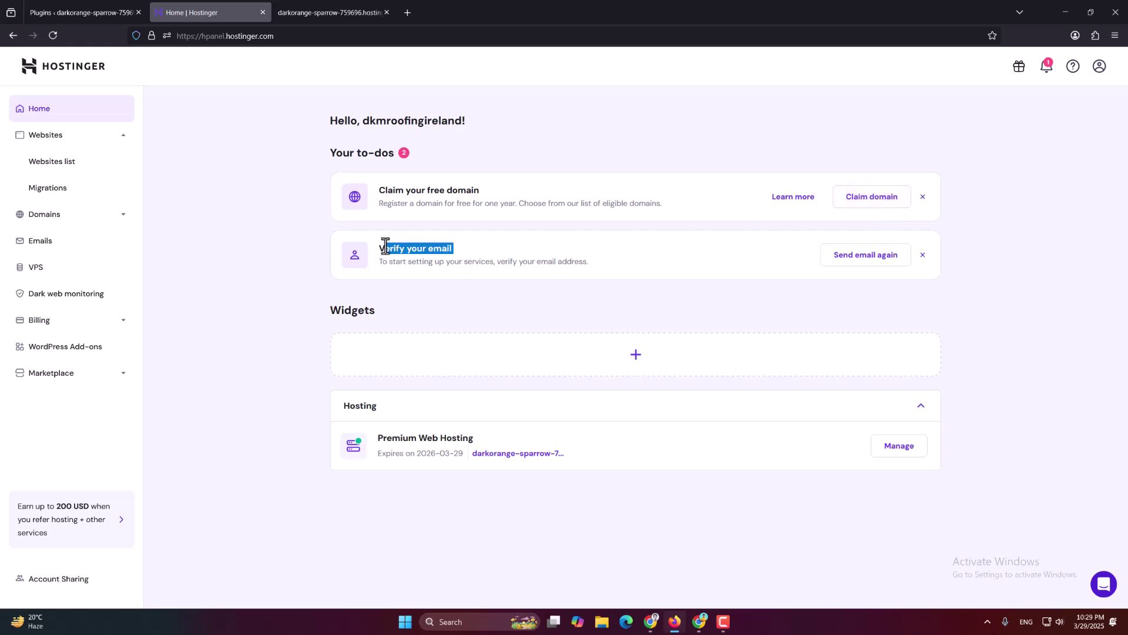
click(379, 247)
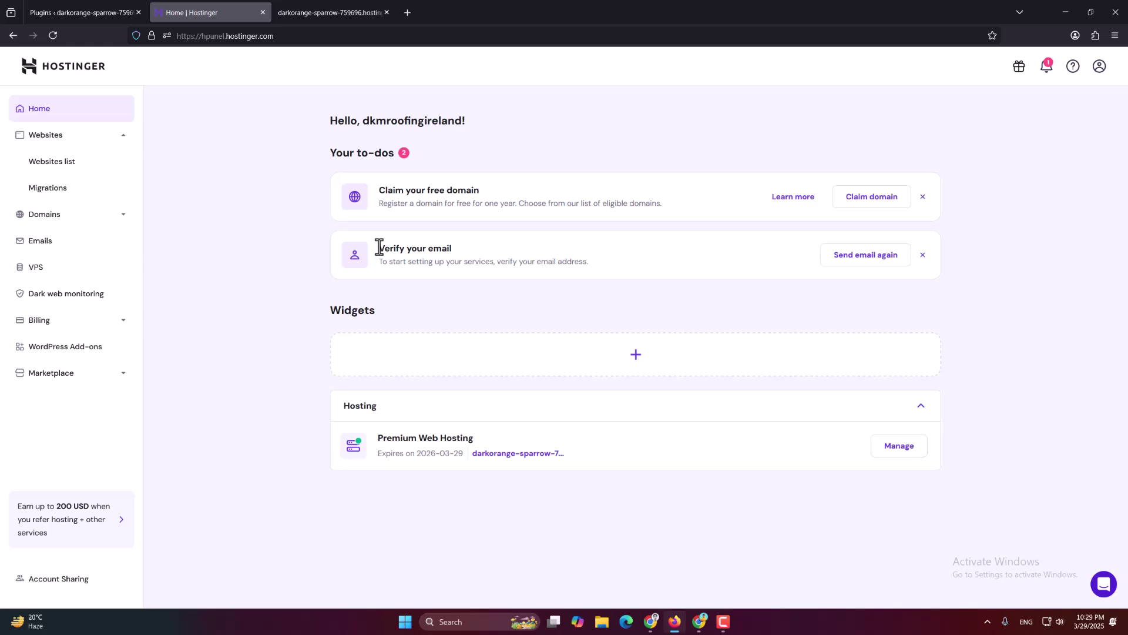
drag(379, 247, 456, 254)
click(449, 247)
drag(456, 254, 376, 260)
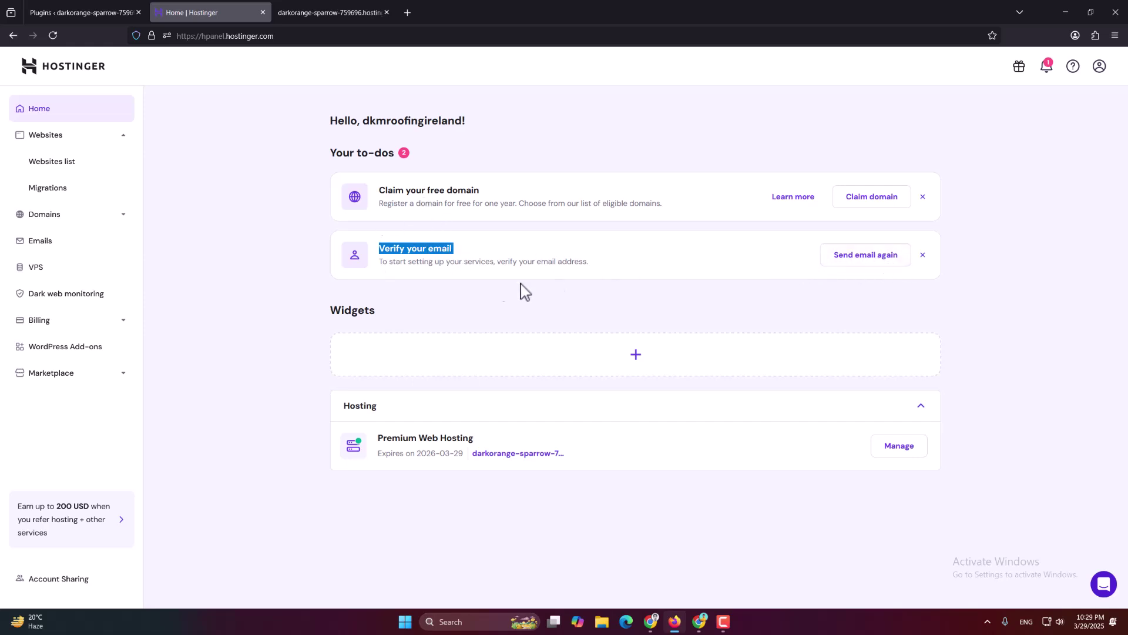
click(440, 332)
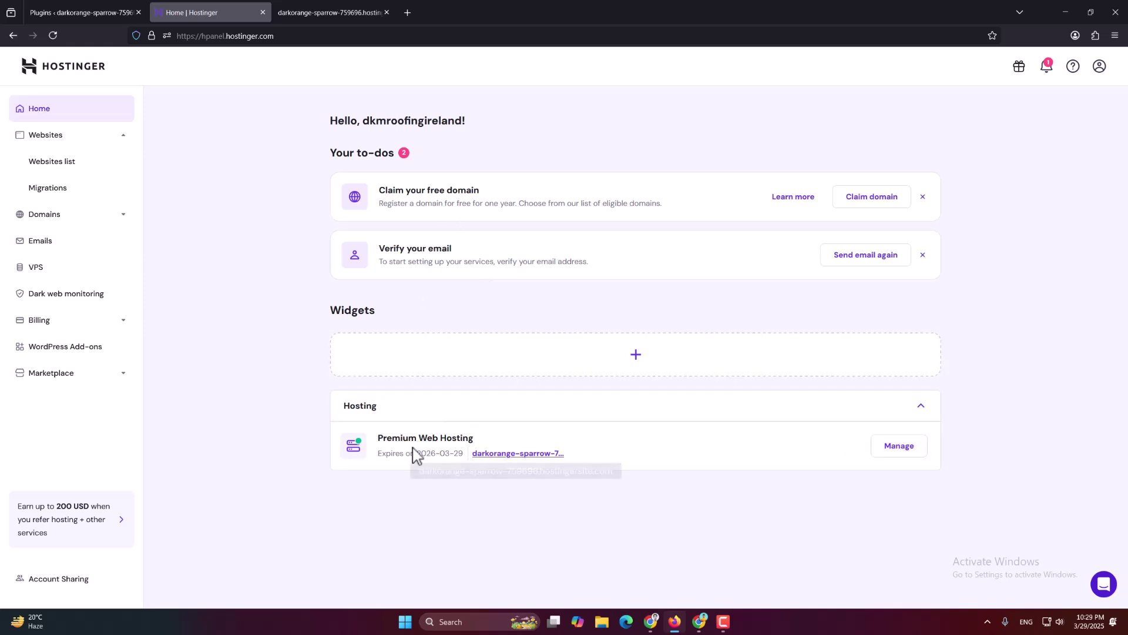
Open the management dashboard of the Premium Web Hosting plan.
click(899, 446)
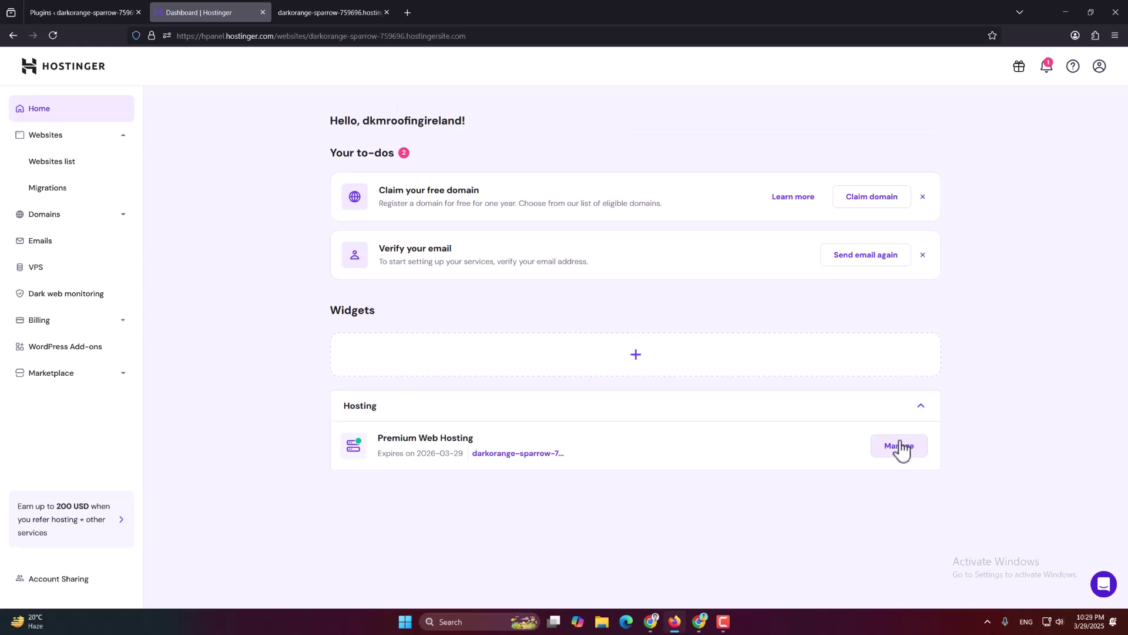